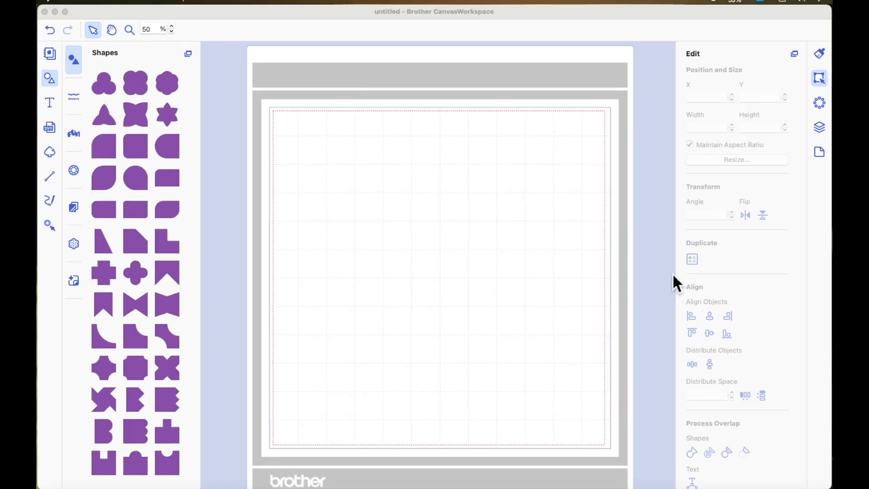
Add a plain square from the basic shapes near the upper-left corner of the mat
scroll(453, 268, left, 3)
scroll(347, 266, right, 2)
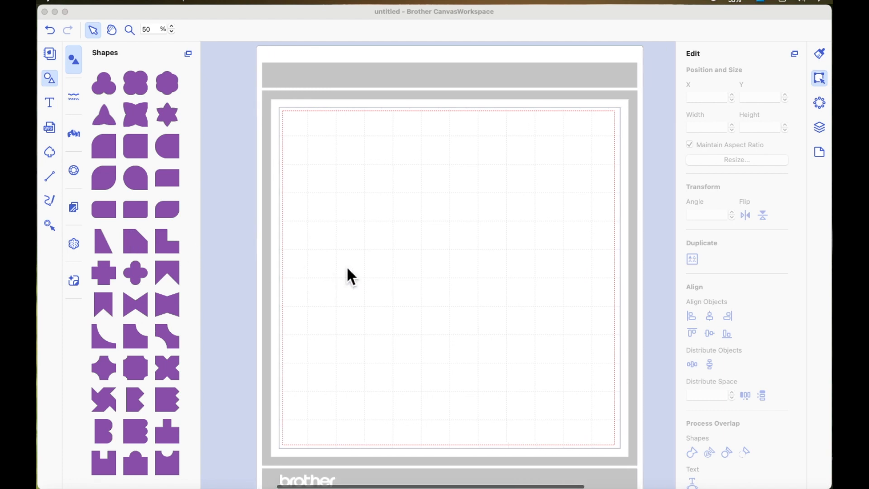
scroll(165, 258, up, 10)
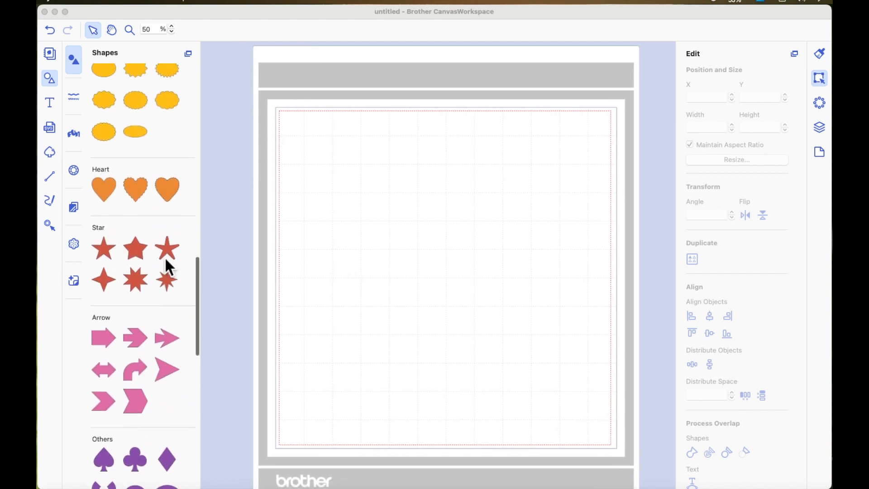
scroll(165, 257, up, 15)
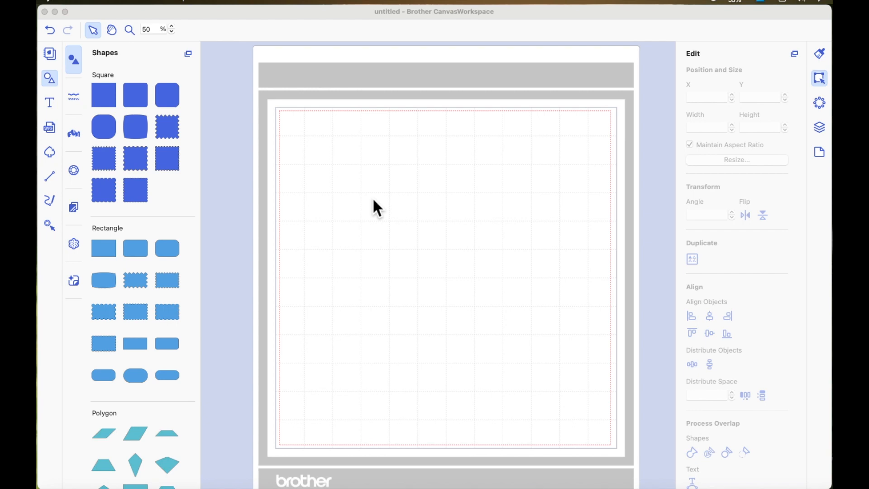
scroll(146, 228, up, 3)
drag(106, 99, 353, 181)
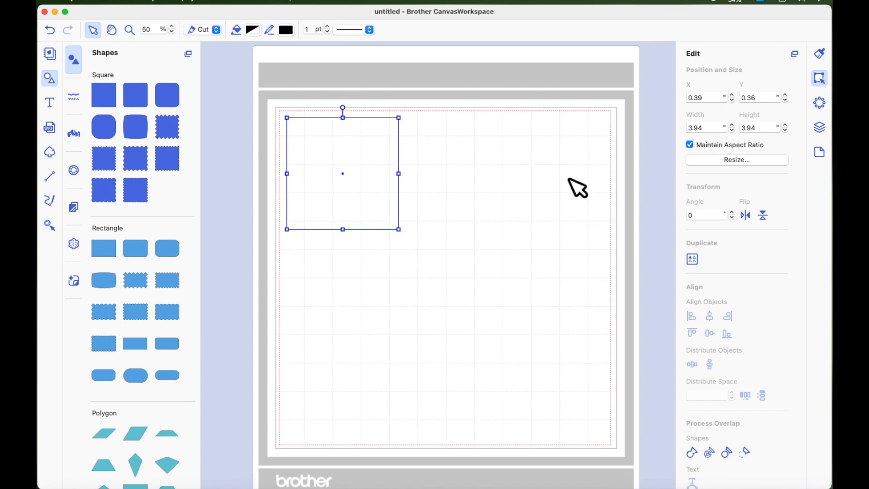
Resize the square to 2 inches wide with its aspect ratio maintained
click(714, 128)
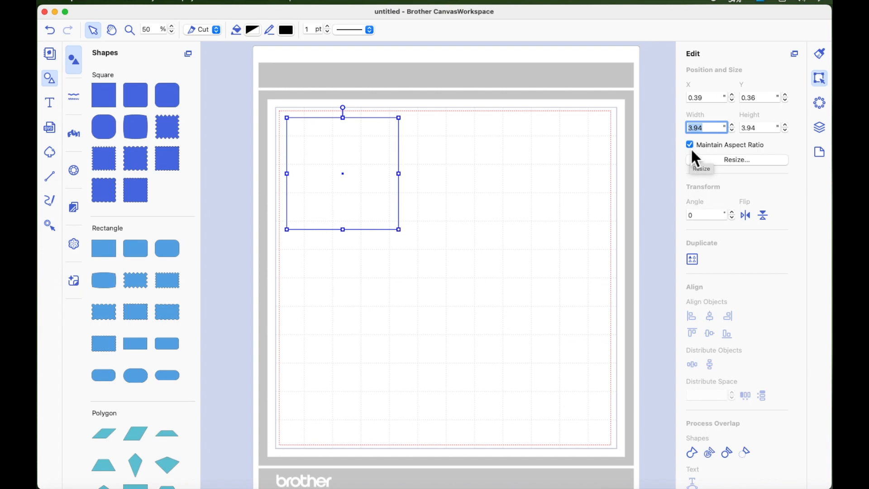
text(2)
key(Return)
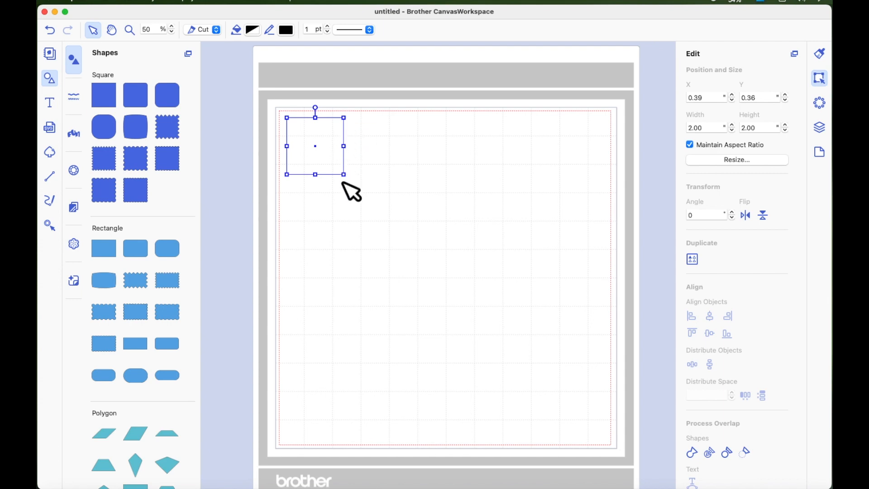
Duplicate the 2-inch square twice, lining up the copies in a row beside the original
right_click(340, 131)
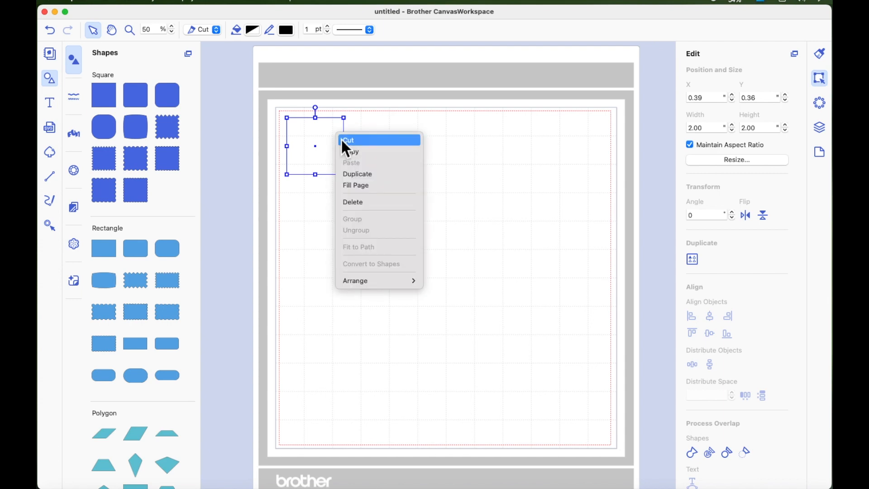
click(349, 170)
drag(336, 159, 395, 152)
right_click(393, 144)
click(413, 184)
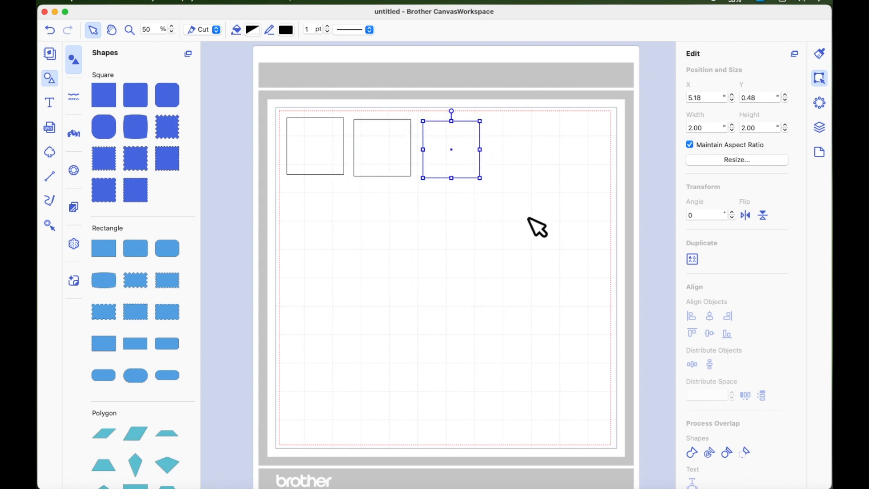
click(421, 218)
Change the middle square's outline color to Maraschino red
click(386, 153)
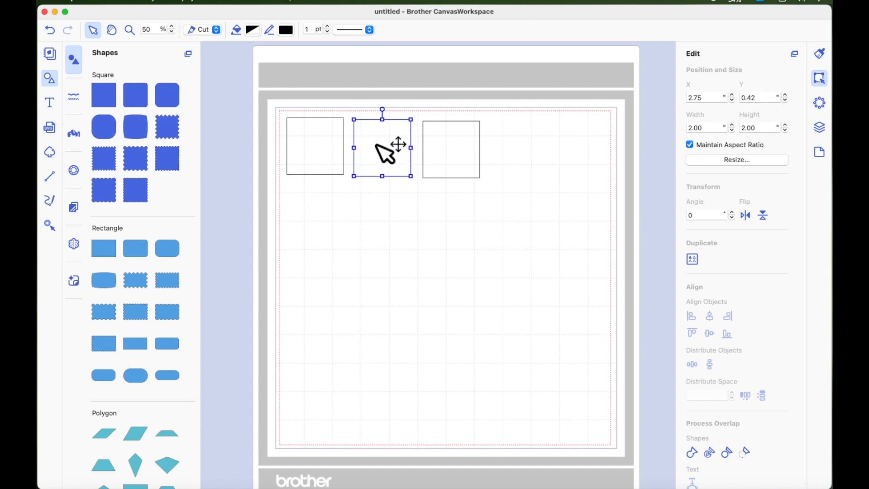
click(290, 31)
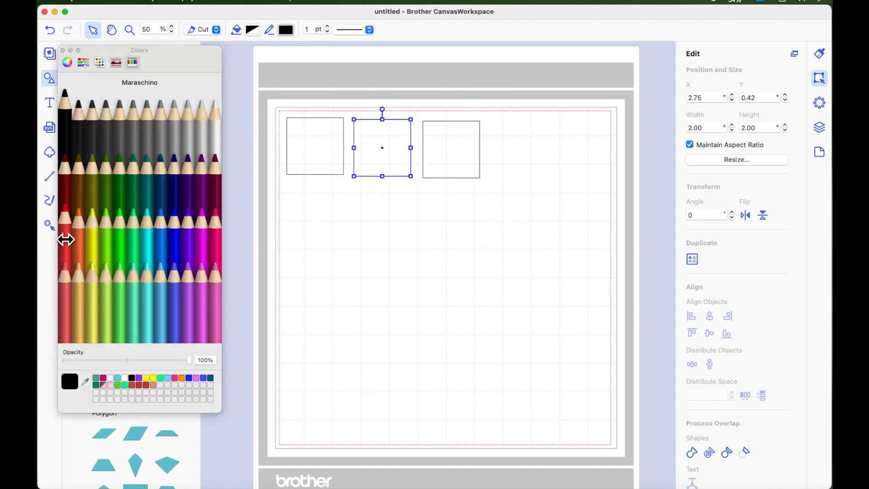
click(67, 240)
click(349, 246)
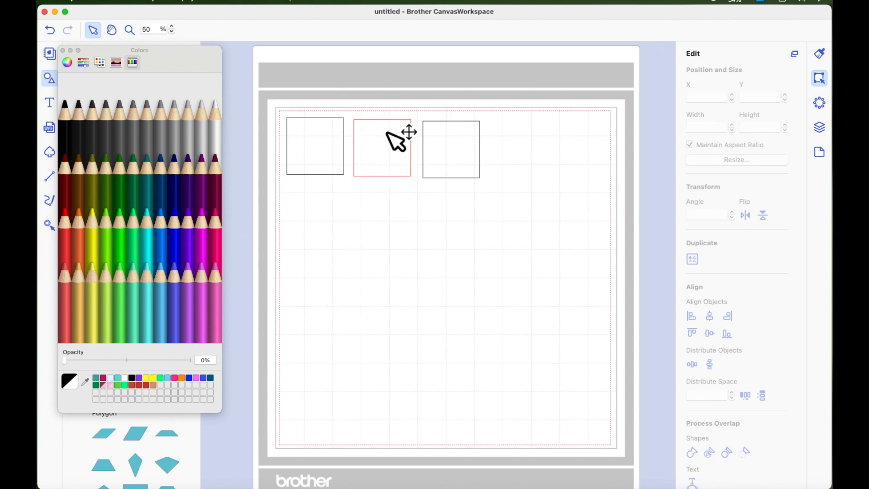
Change the third square's outline color to blue
click(455, 157)
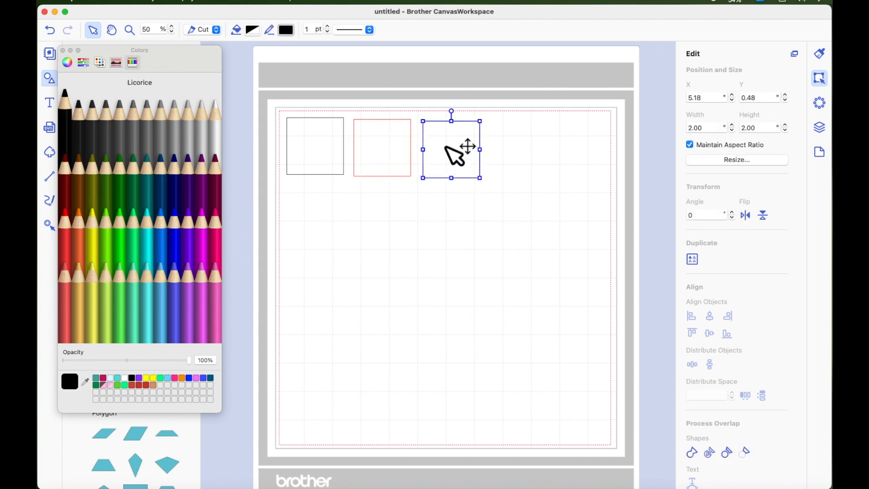
click(182, 247)
click(386, 258)
Shift all three squares together slightly toward the mat's upper-left corner and close the color palette
click(320, 145)
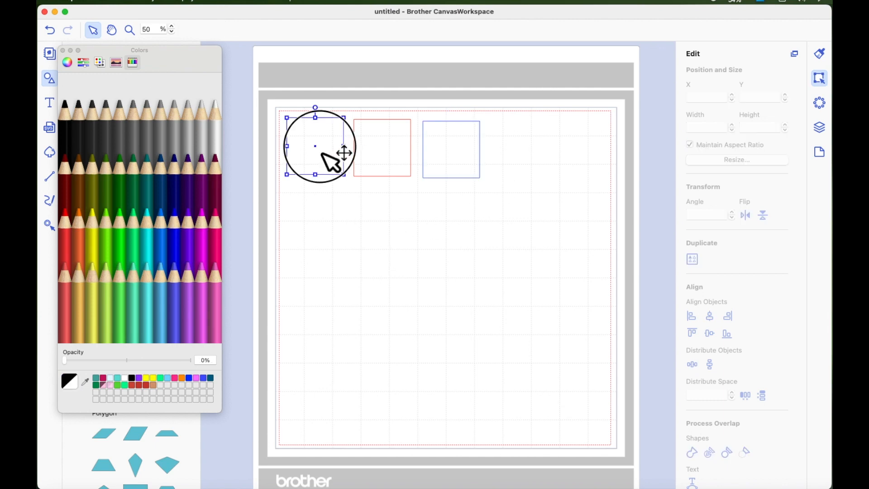
click(381, 152)
click(442, 156)
drag(476, 199, 258, 101)
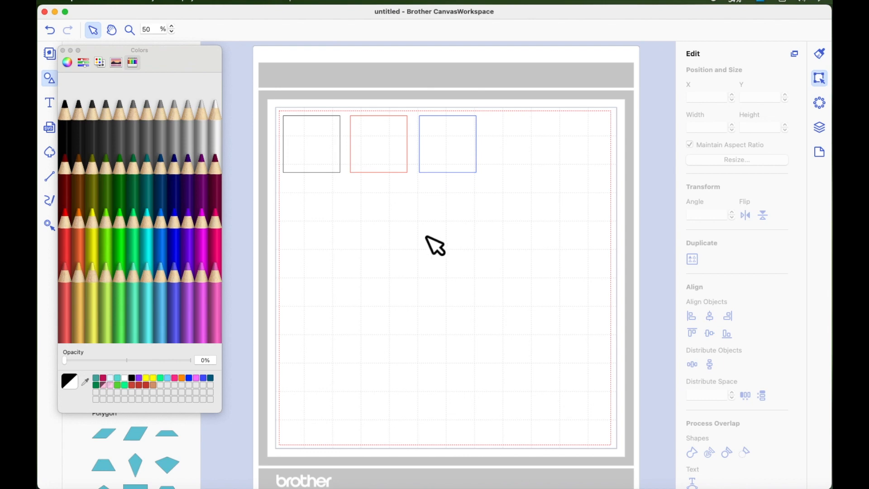
click(64, 52)
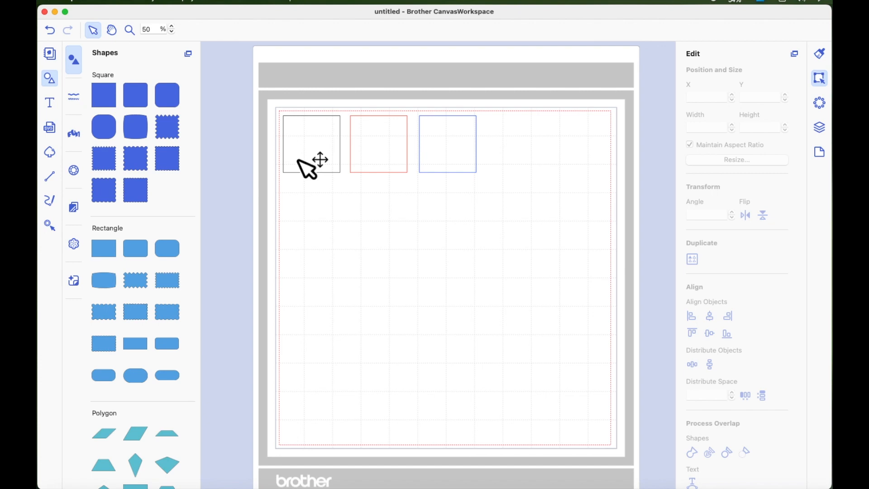
Resize the red square to 1.5 inches wide with its aspect ratio maintained
click(308, 170)
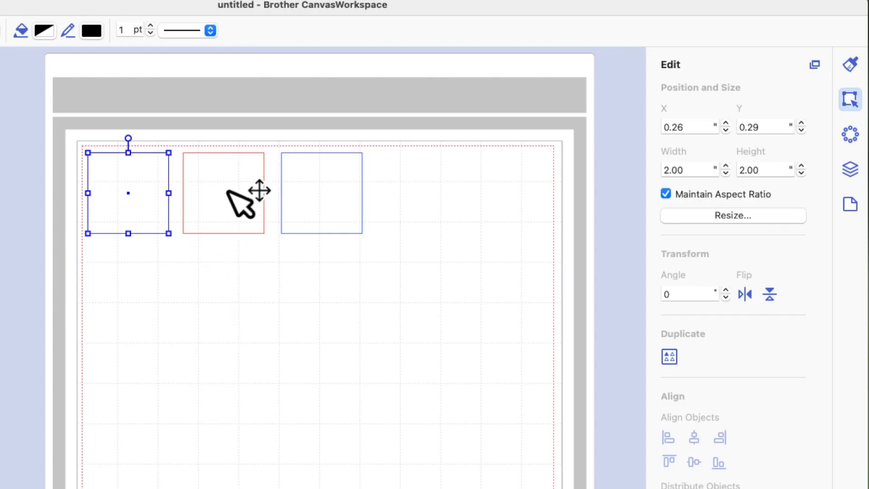
click(228, 192)
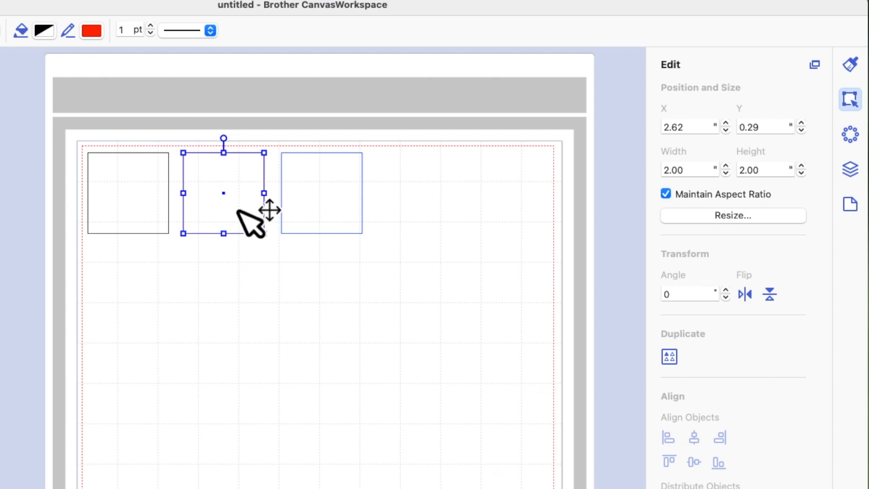
click(134, 206)
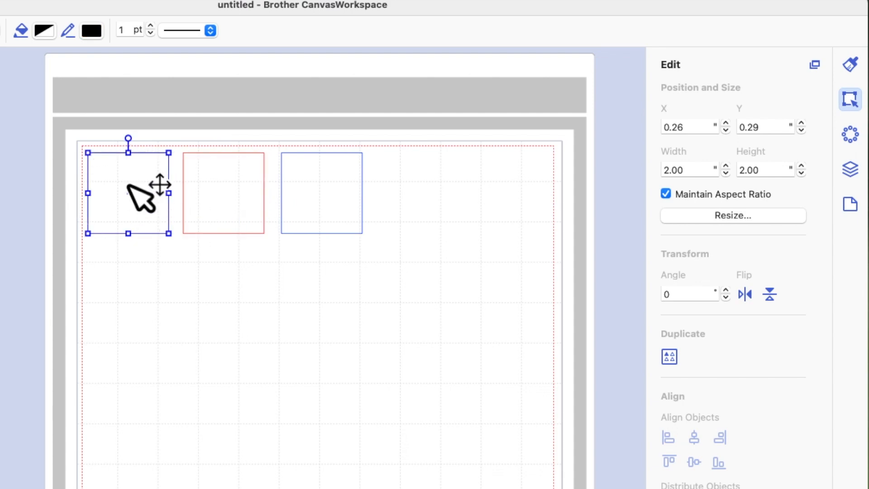
click(240, 194)
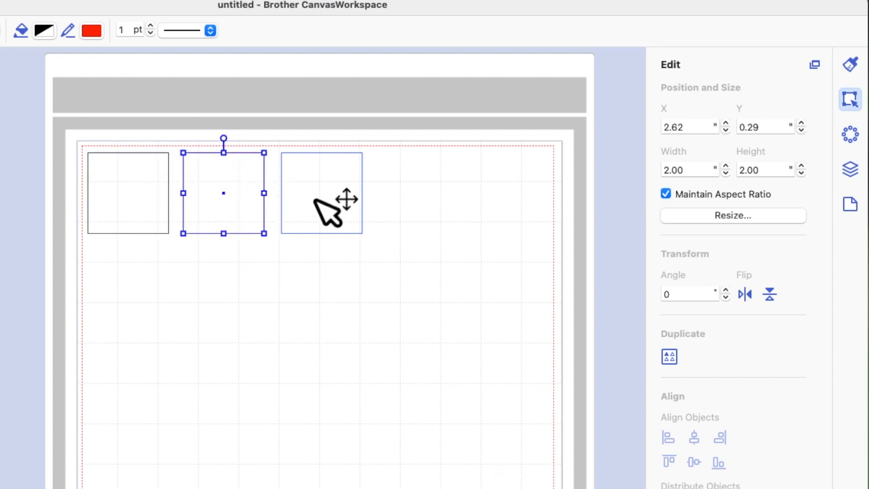
double_click(679, 170)
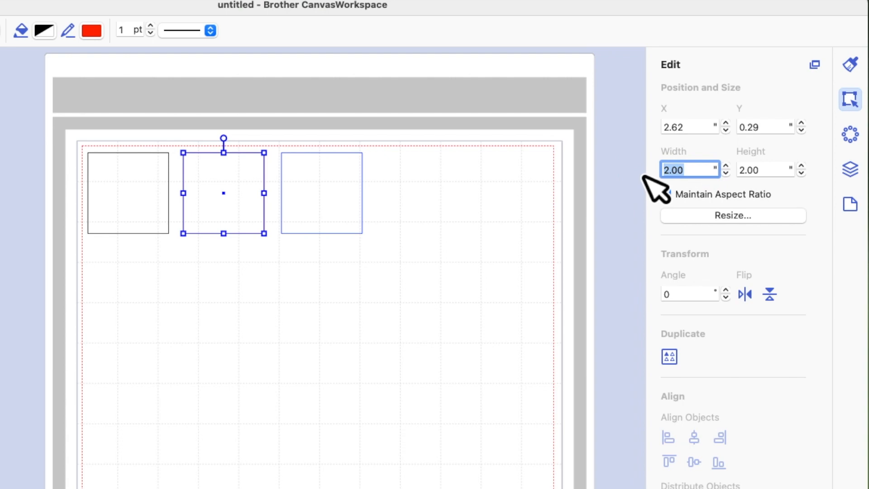
text(1.5)
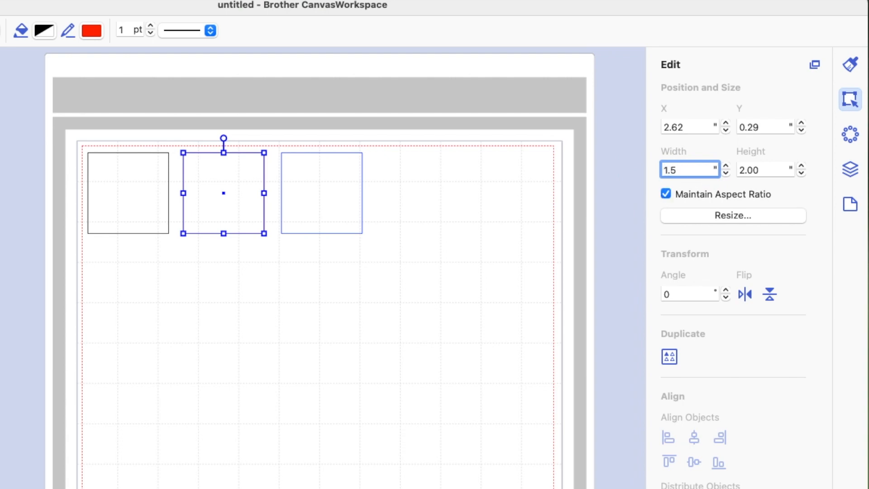
key(Return)
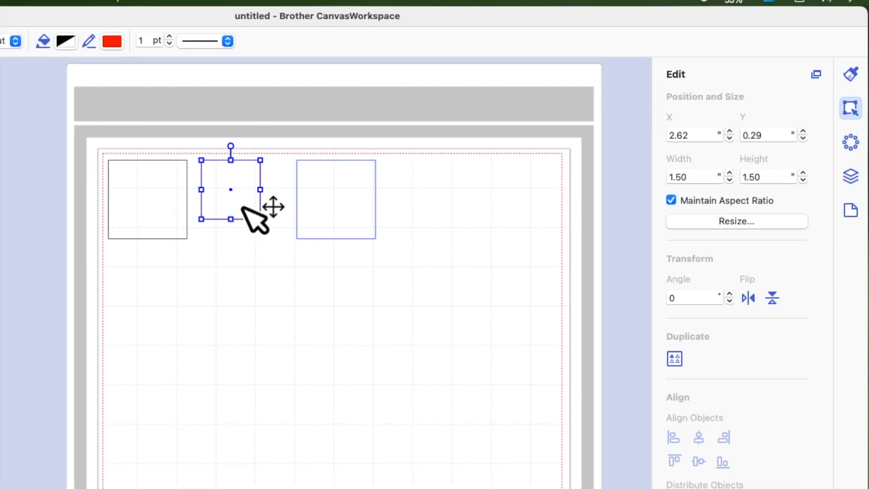
Resize the blue square to 2.5 inches wide with its aspect ratio maintained
click(327, 221)
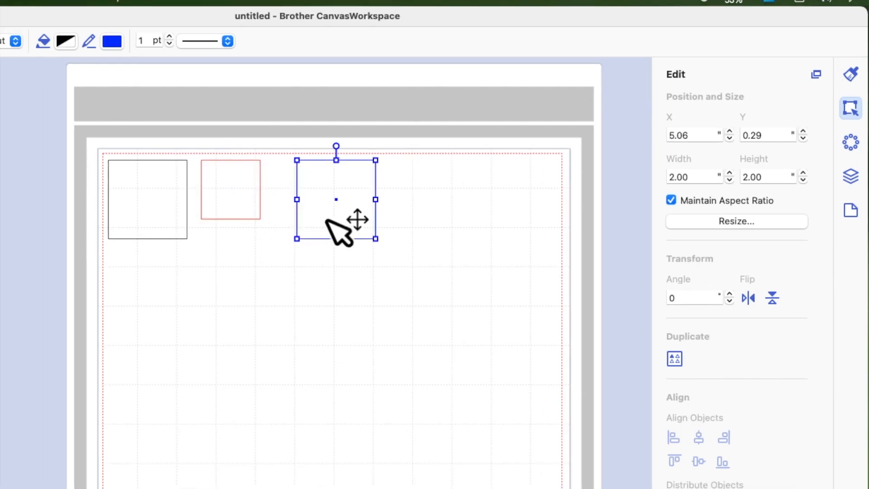
click(668, 177)
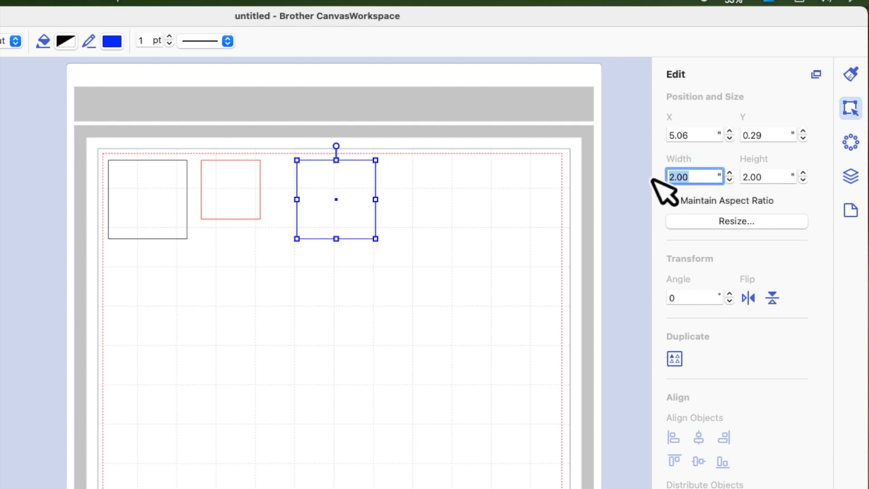
text(2.5)
key(Return)
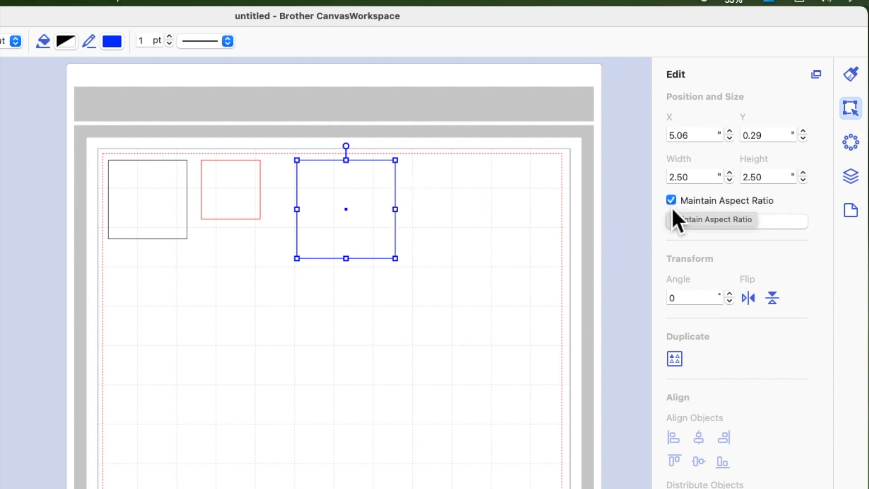
click(502, 191)
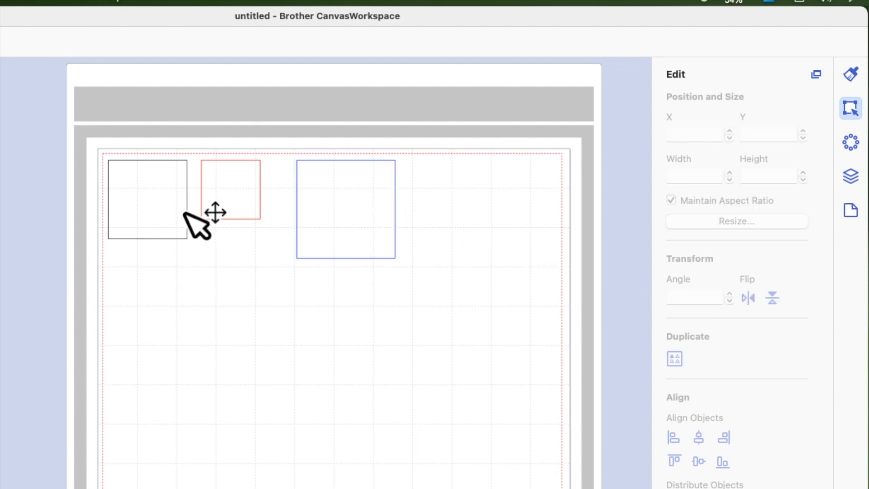
Move the red square and the blue square on top of the black square
click(159, 213)
click(244, 203)
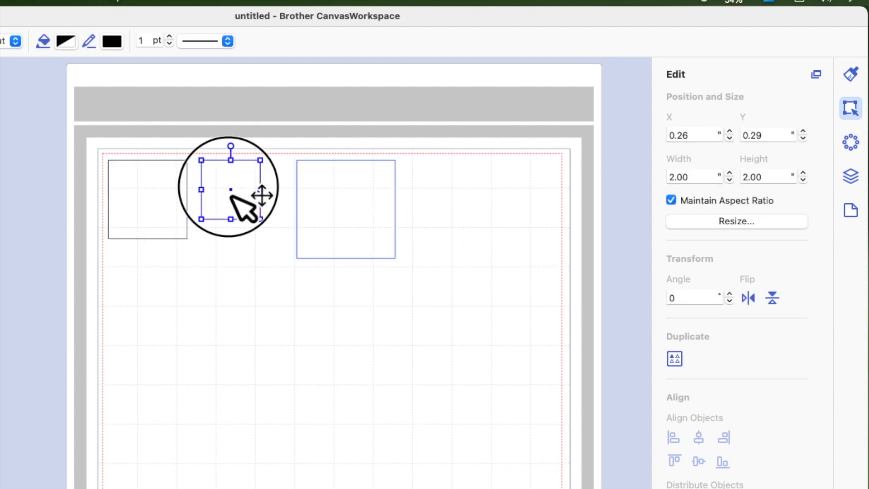
click(351, 215)
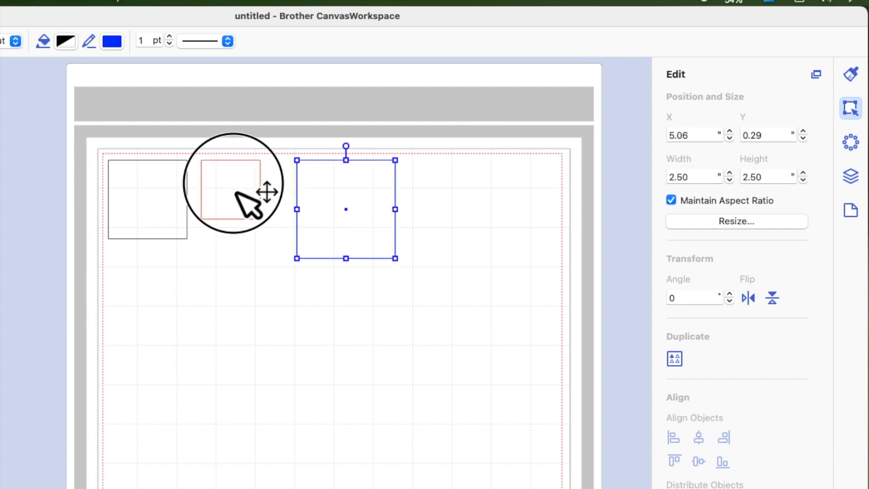
drag(236, 187, 159, 196)
drag(340, 223, 142, 210)
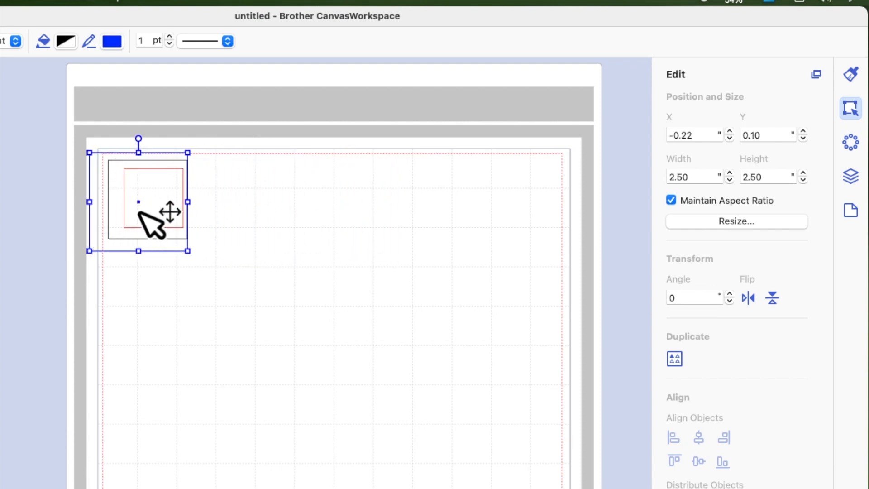
Align the centers of all three squares horizontally and vertically so they sit concentrically
drag(70, 134, 247, 318)
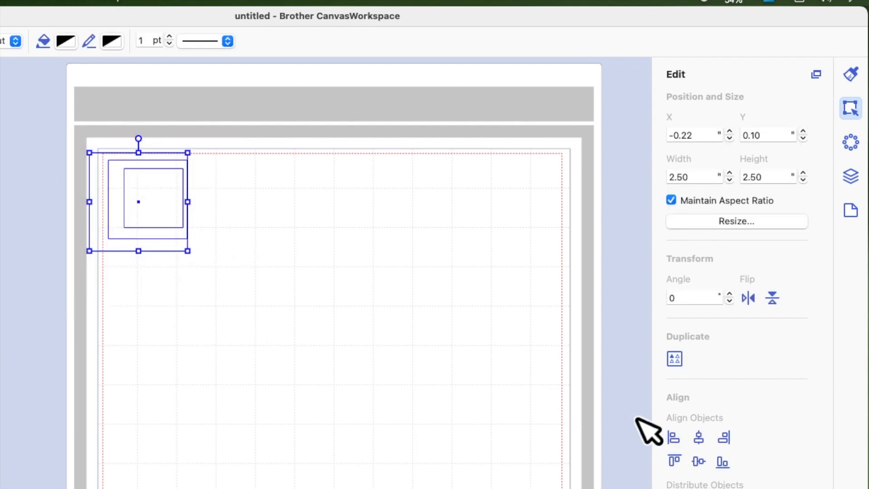
click(699, 436)
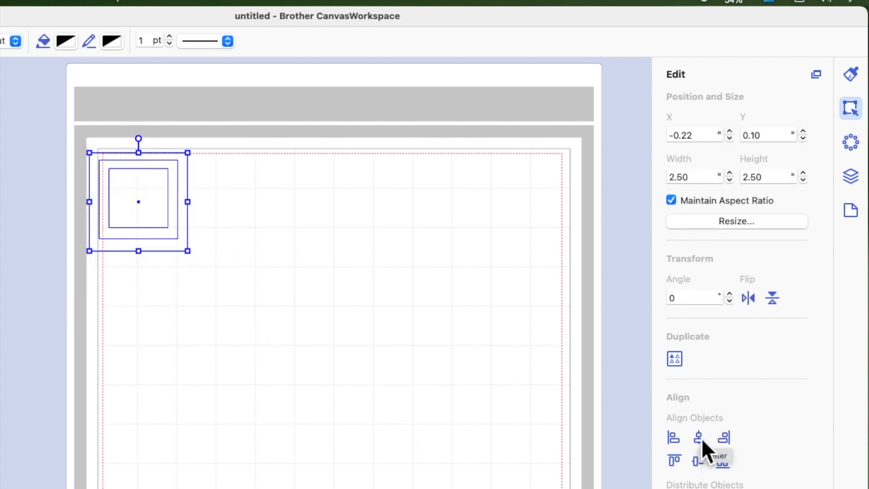
click(700, 439)
click(700, 461)
Move the nested squares fully inside the mat's cutting area, to about X 0.35 and Y 0.32 inches
drag(64, 133, 236, 285)
drag(132, 244, 156, 253)
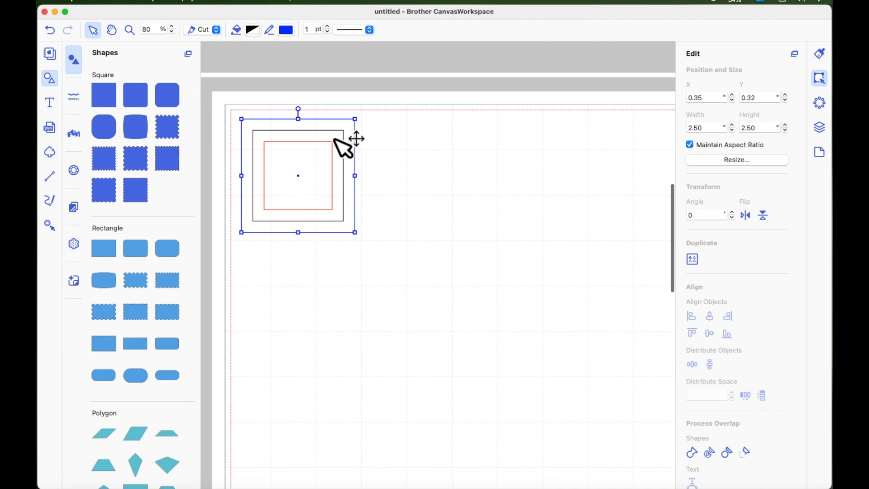
click(375, 142)
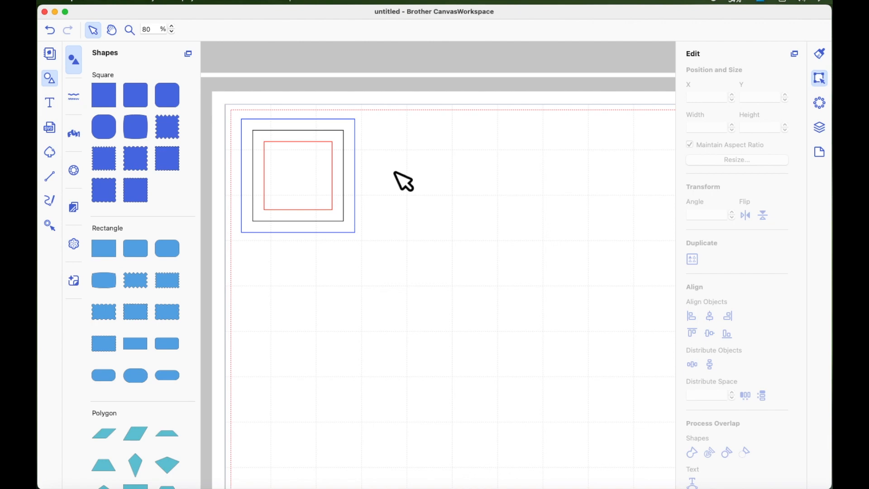
Separate the nested squares into a row: black first, red in the middle and blue last
drag(352, 199, 655, 210)
drag(268, 191, 413, 194)
drag(566, 187, 536, 186)
Duplicate the black 2-inch square and place the copy directly below the original
right_click(293, 156)
click(325, 196)
drag(305, 169, 290, 260)
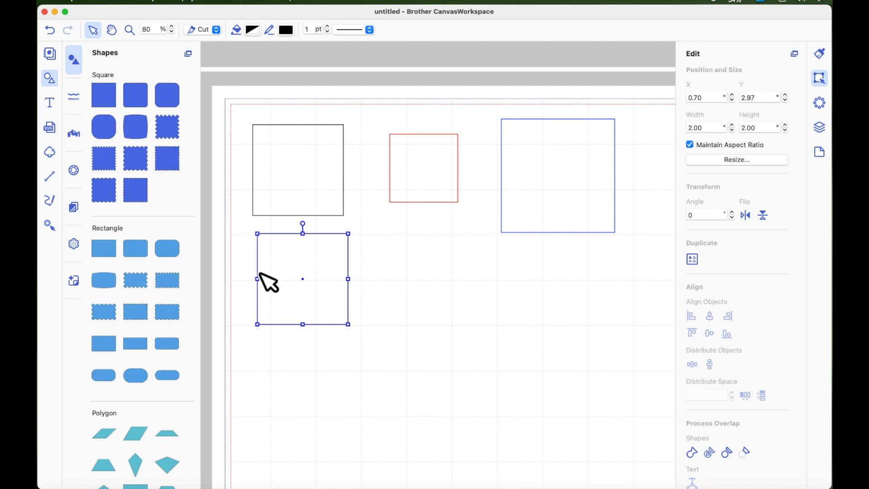
Create an inward offset line from the lower black square with 0.25-inch spacing and bevel corners, leaving the original as is
scroll(710, 232, down, 5)
click(745, 434)
drag(631, 274, 630, 275)
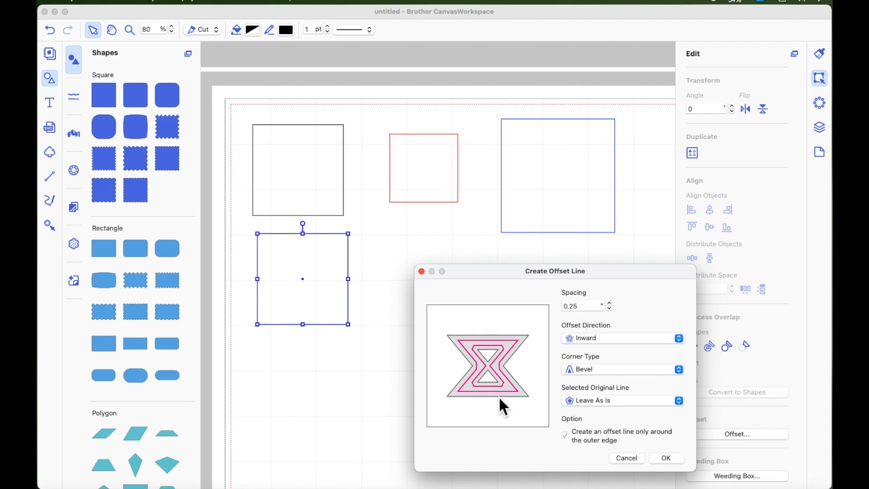
drag(476, 278, 456, 274)
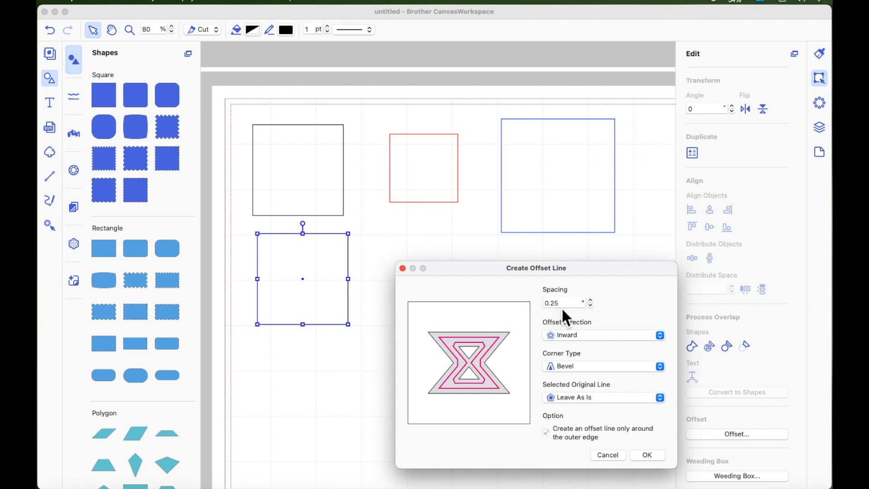
click(648, 455)
Move the inward offset square out of the lower black square to below the red one and color its outline Maraschino red
drag(315, 277, 432, 277)
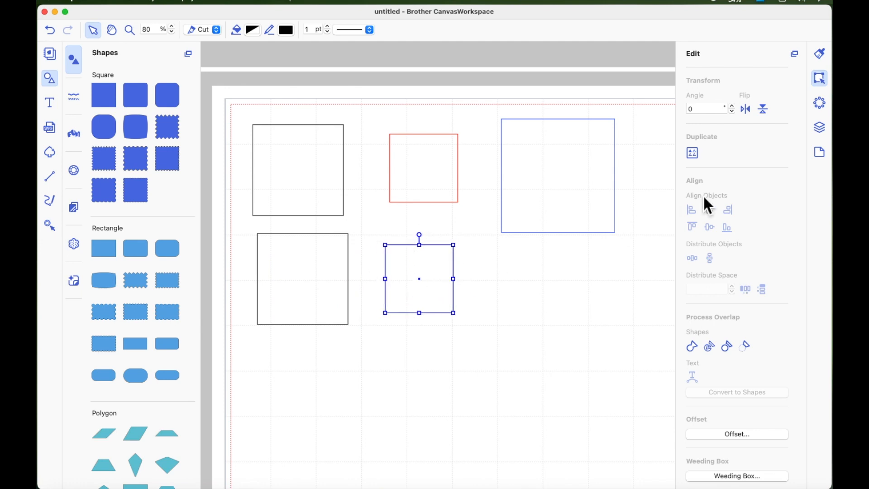
click(286, 30)
click(69, 236)
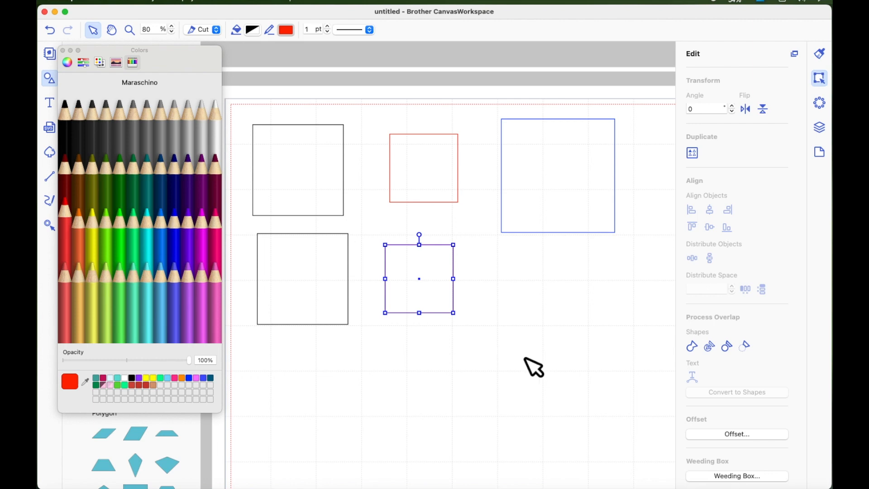
click(531, 362)
click(428, 292)
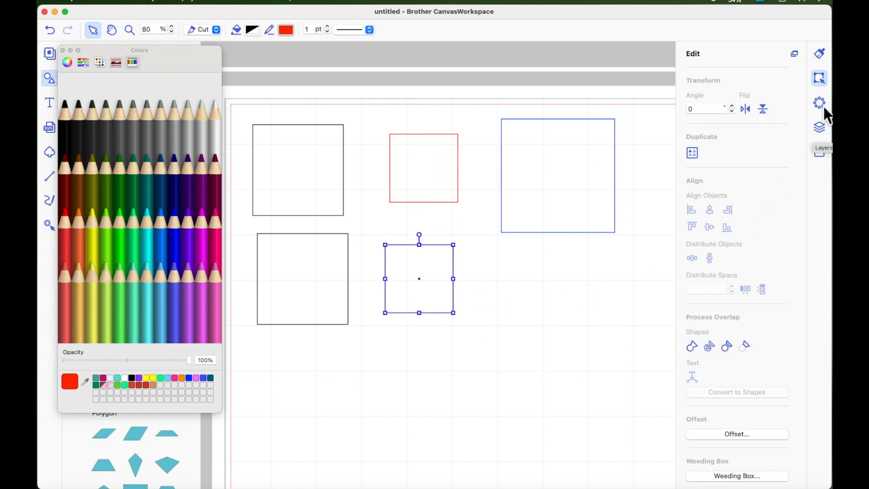
scroll(746, 182, up, 5)
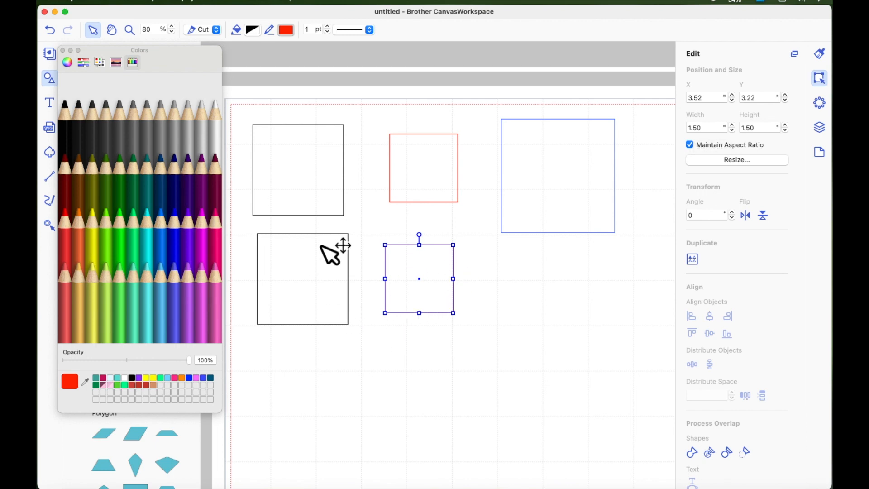
scroll(308, 244, left, 1)
scroll(308, 244, up, 1)
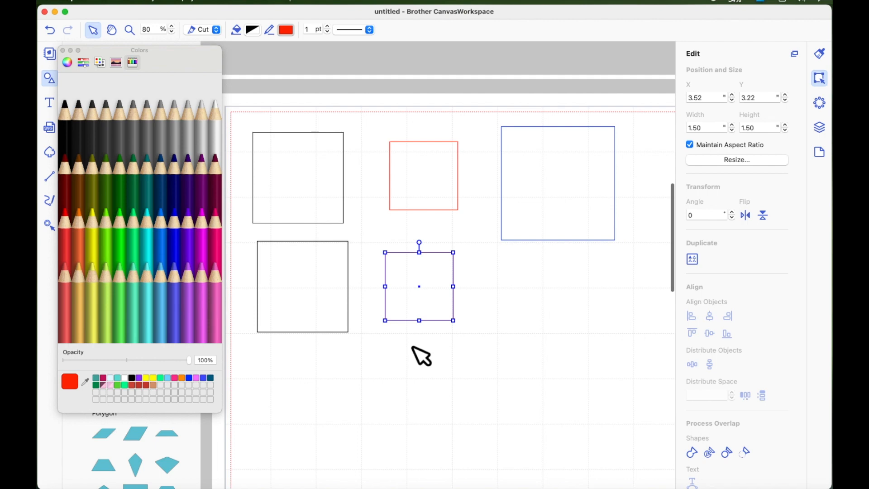
Create an outward offset line from the lower black square with 0.25-inch spacing and bevel corners
click(334, 287)
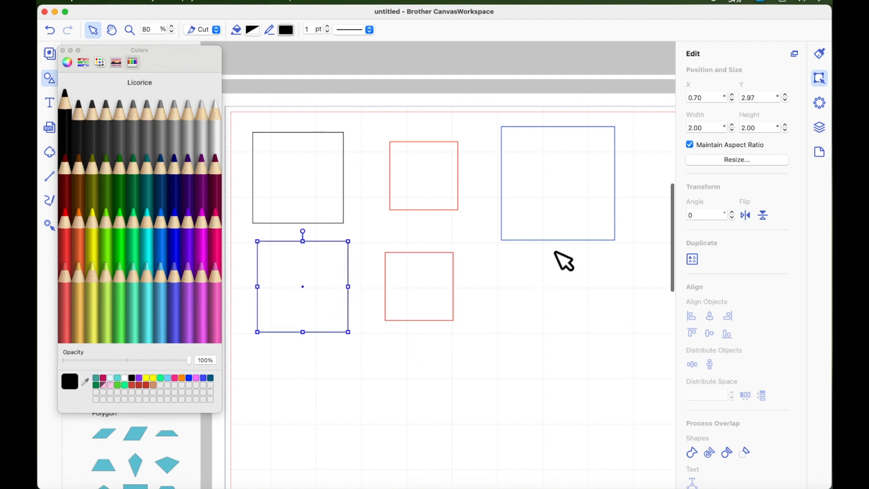
scroll(694, 344, down, 5)
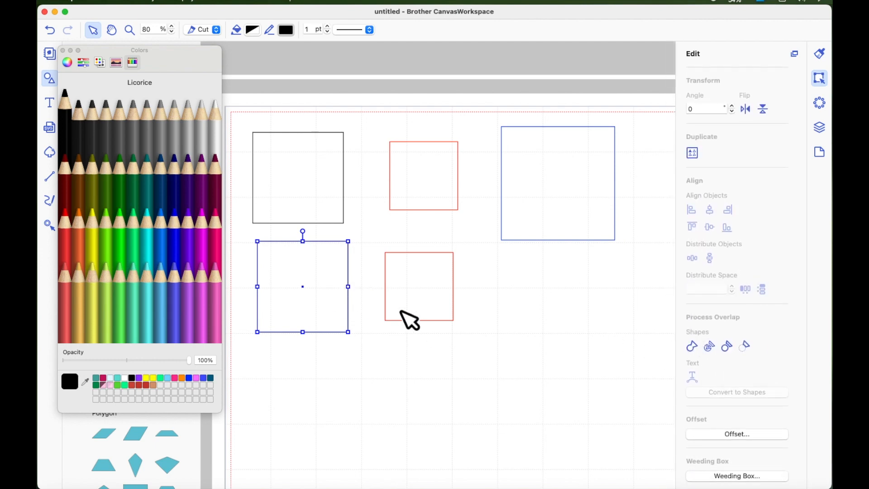
click(739, 435)
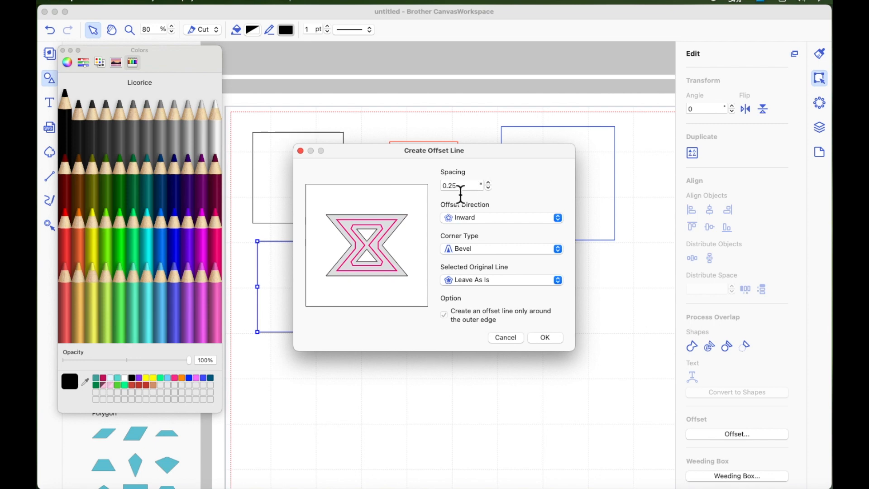
click(492, 226)
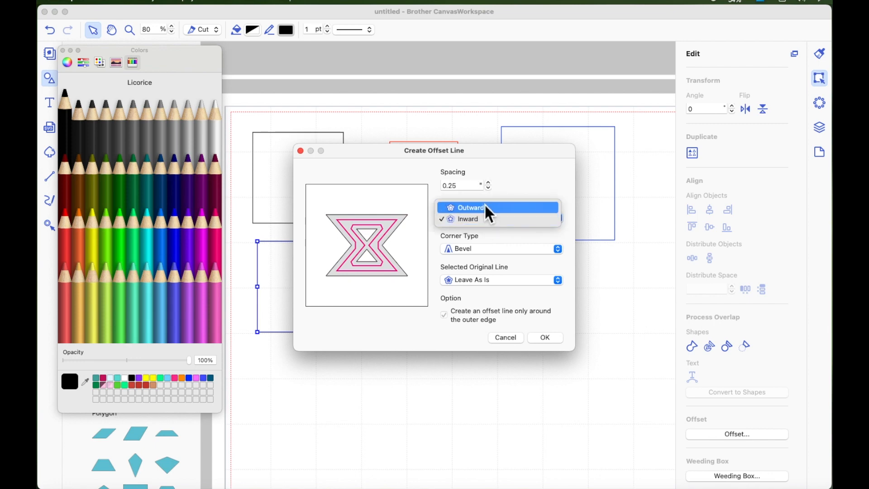
click(487, 209)
click(553, 342)
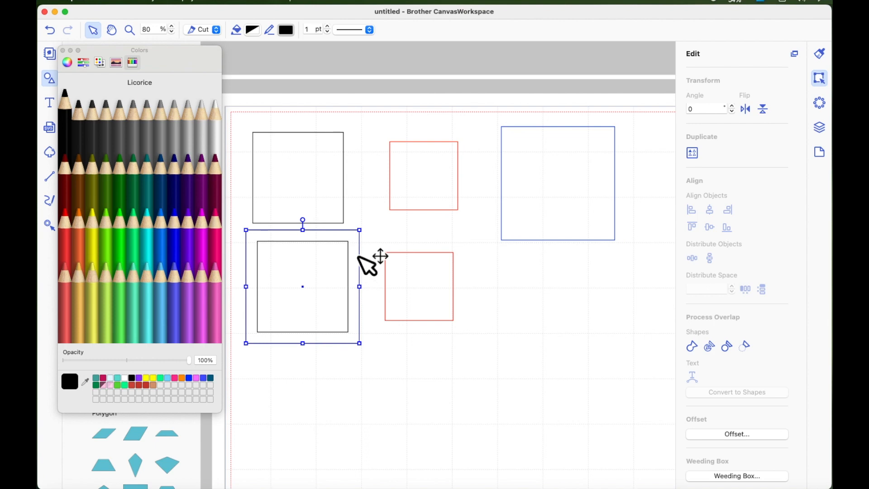
Move the outward offset square directly below the blue square and color its outline blue
drag(360, 253, 616, 283)
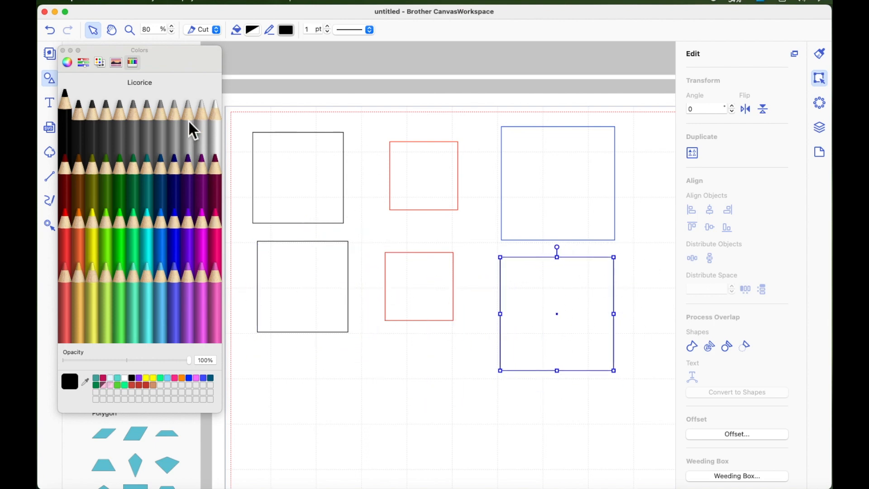
click(177, 244)
click(481, 345)
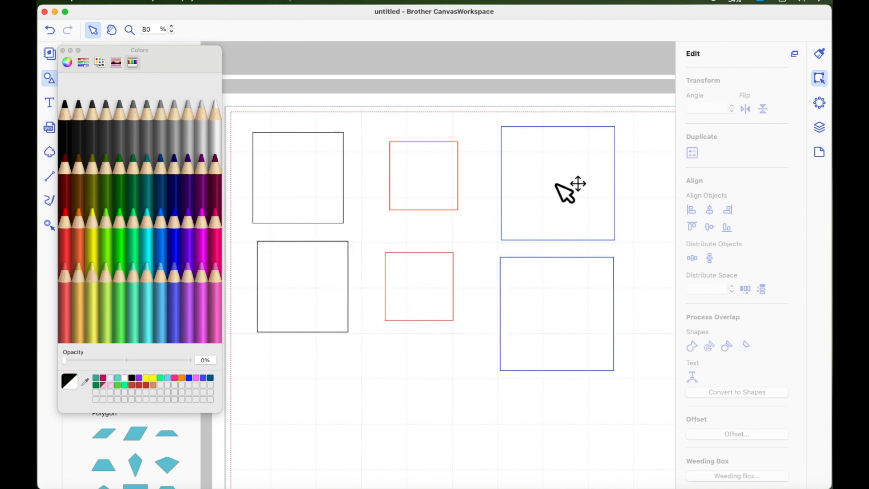
click(567, 186)
scroll(723, 181, up, 3)
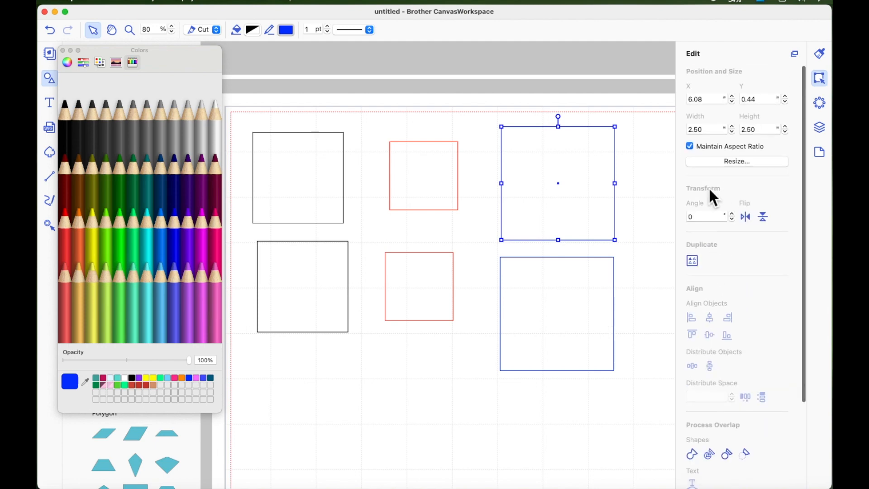
click(590, 286)
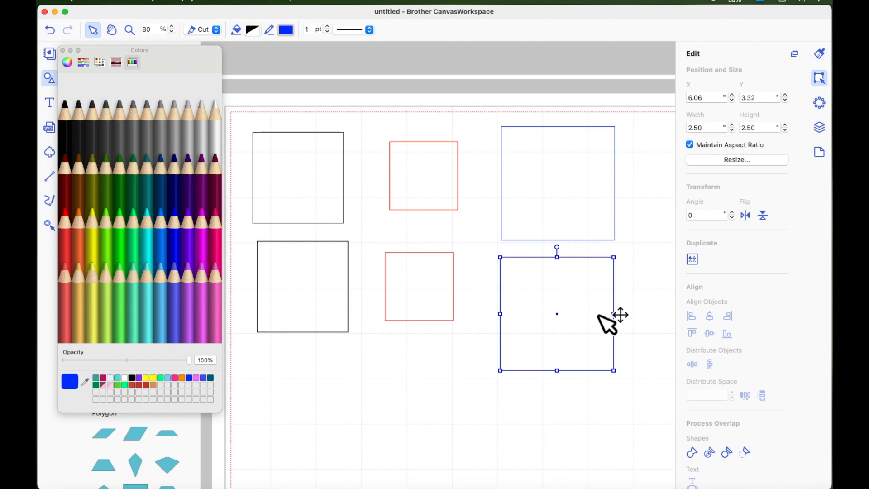
Shift both rows of squares toward the mat's upper-left corner, bringing the two rows slightly closer together
drag(243, 117, 609, 181)
drag(609, 181, 597, 170)
drag(638, 371, 304, 291)
click(408, 420)
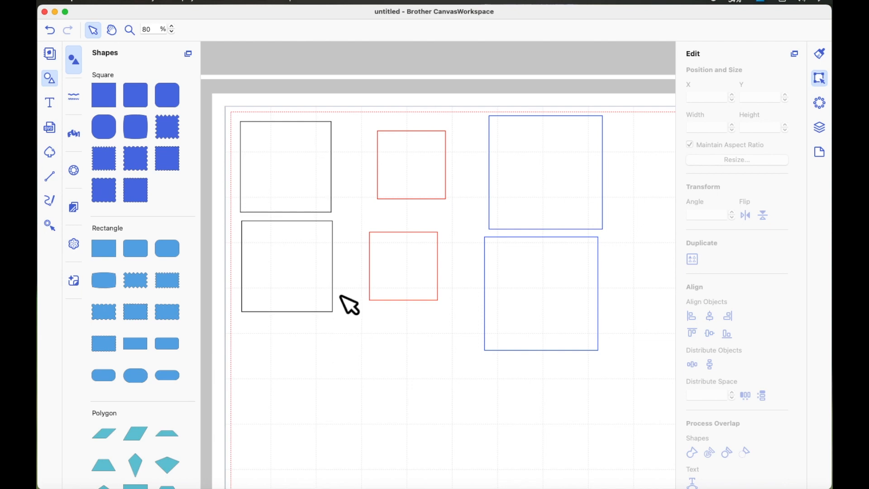
Add a plain square below the two rows and resize it to 2 inches with its aspect ratio maintained
scroll(347, 303, down, 2)
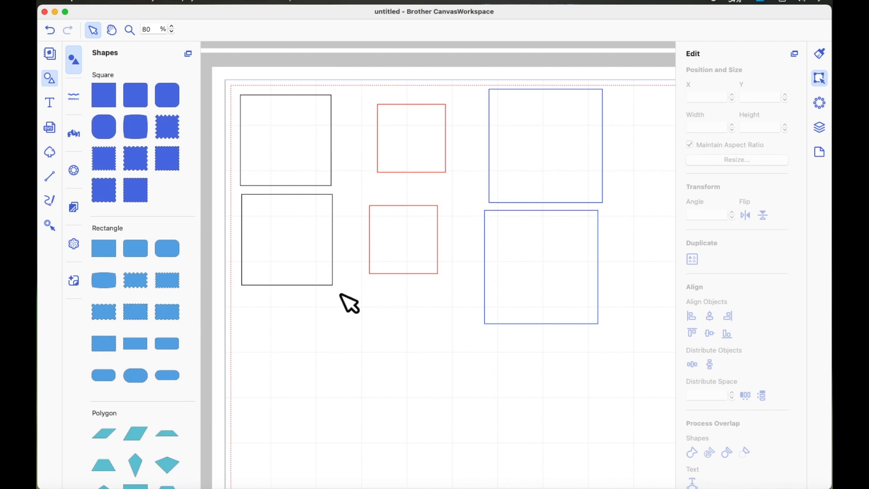
scroll(140, 179, up, 1)
drag(114, 102, 318, 389)
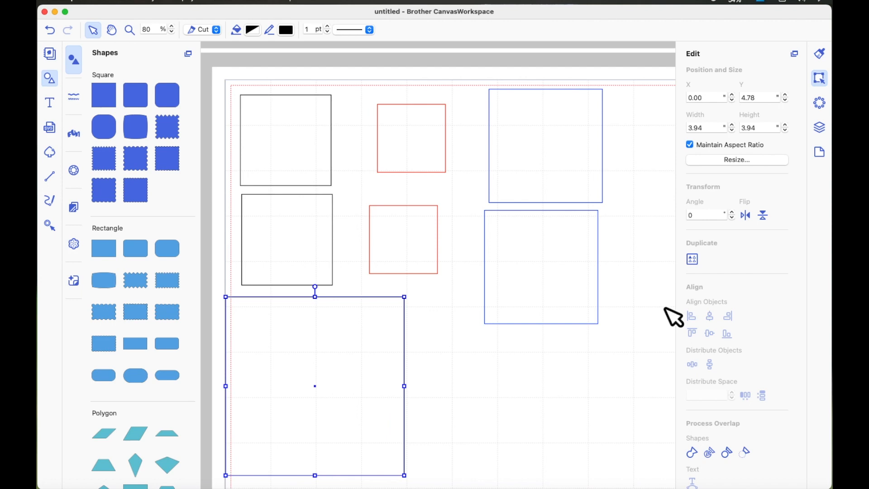
click(711, 129)
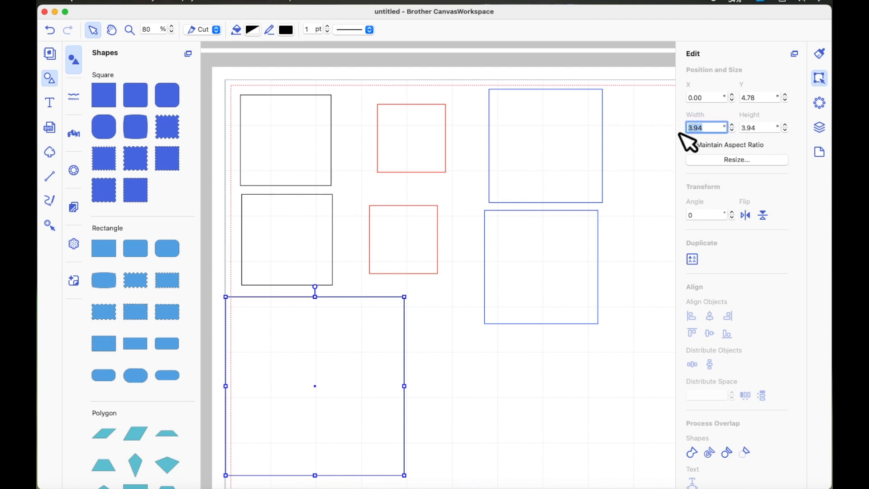
text(2)
key(Return)
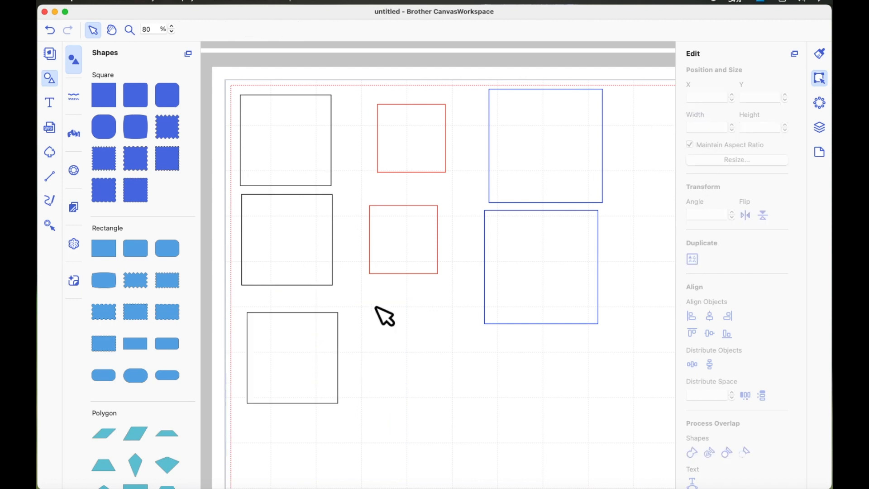
Move the new 2-inch square slightly lower, leaving a wider gap below the second row
scroll(376, 307, down, 3)
scroll(376, 307, up, 2)
click(172, 32)
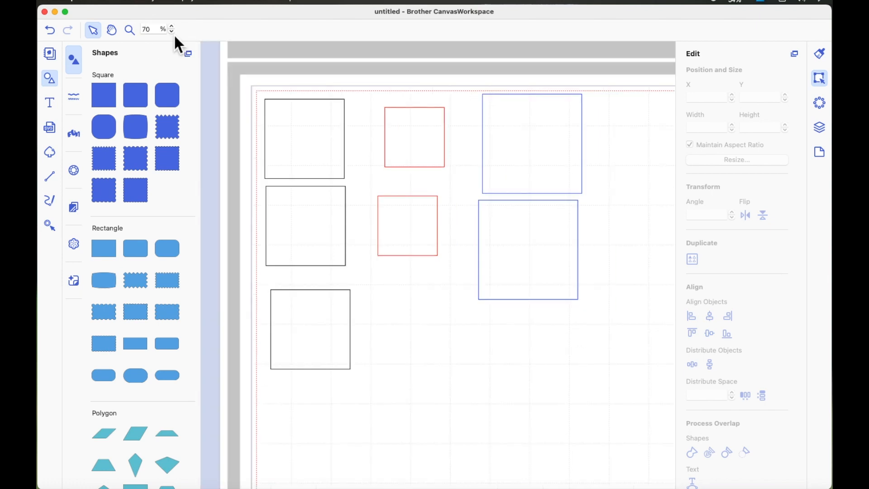
scroll(403, 271, down, 1)
drag(334, 330, 331, 355)
Add a plain circle to the right of the new square and set its width to 2 inches
scroll(170, 242, down, 7)
scroll(169, 247, down, 1)
drag(108, 366, 448, 372)
double_click(716, 131)
text(2)
key(Return)
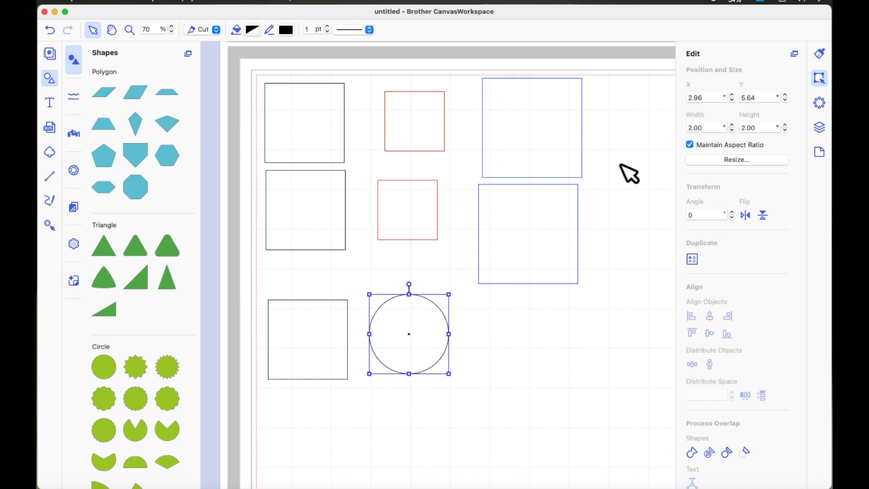
Weld the circle onto the bottom square, overlapping the square's right side with their centers aligned vertically
drag(421, 328, 372, 328)
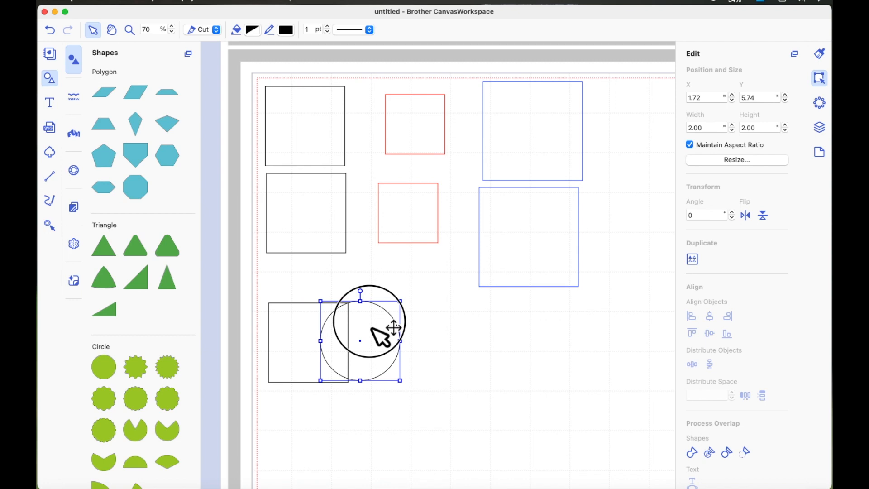
click(355, 411)
drag(404, 401, 266, 295)
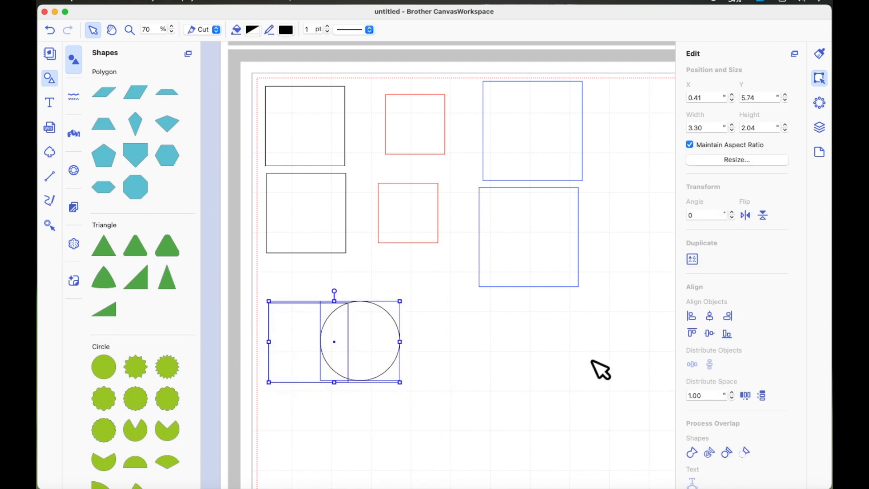
click(711, 333)
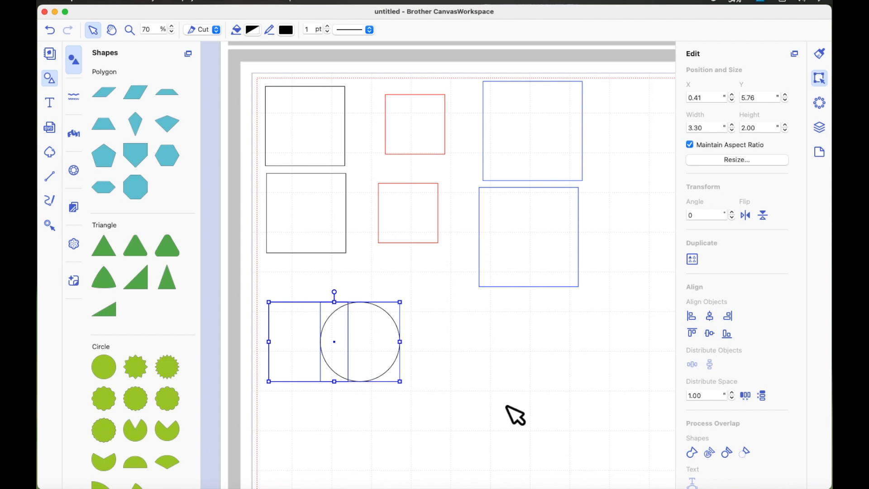
click(693, 452)
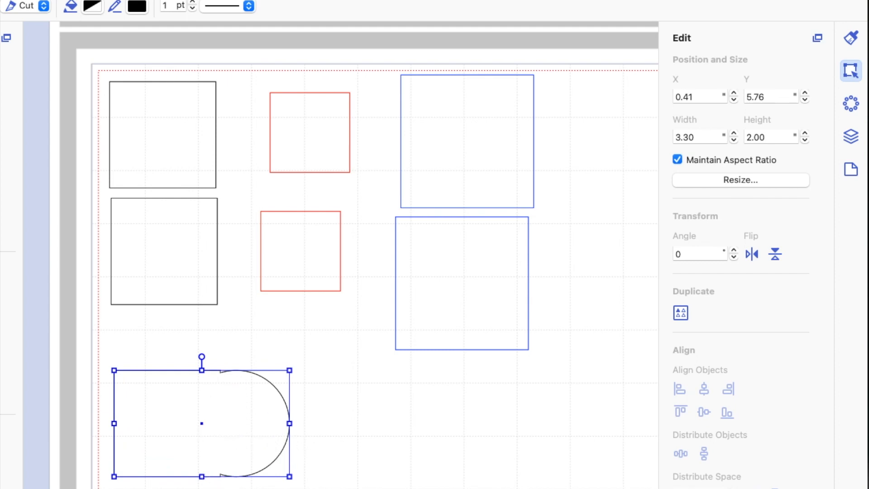
Stretch the welded shape to 3.5 inches wide with aspect ratio unlocked, and turn Maintain Aspect Ratio back on
click(680, 163)
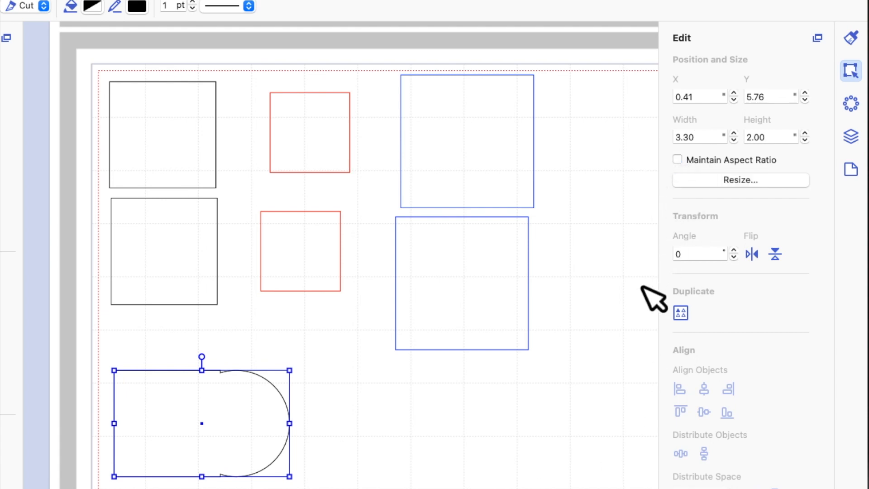
double_click(705, 141)
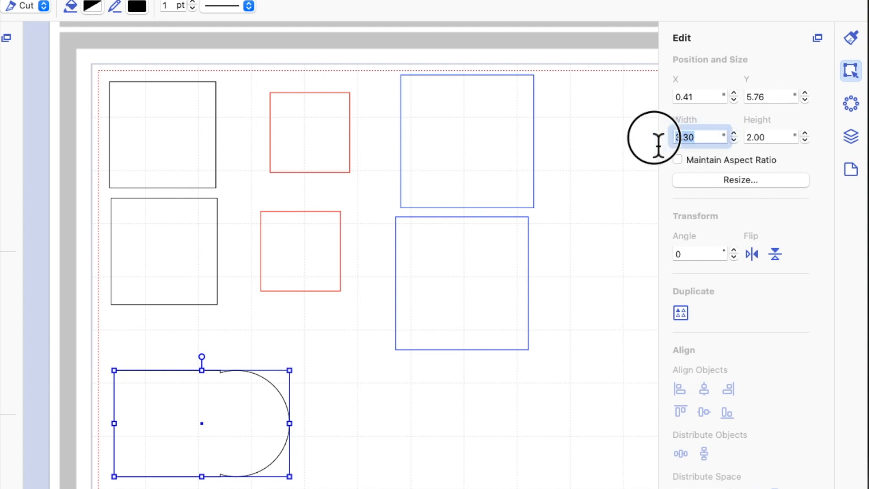
text(3.)
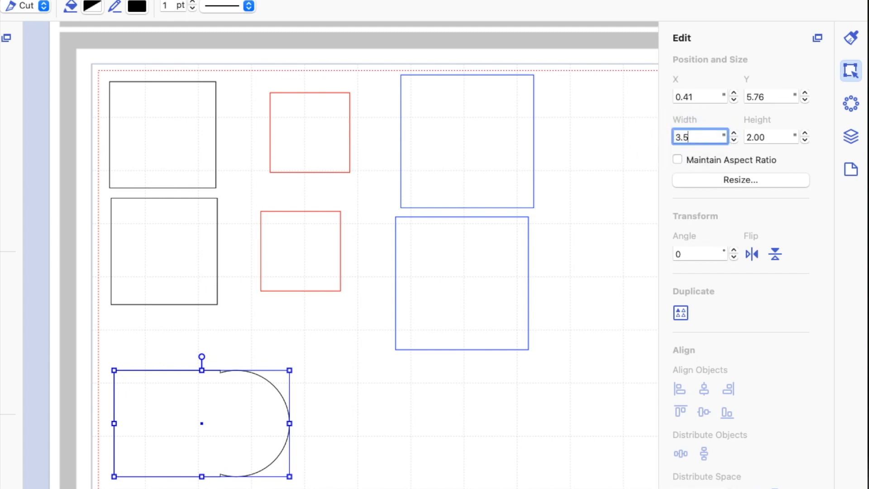
key(Return)
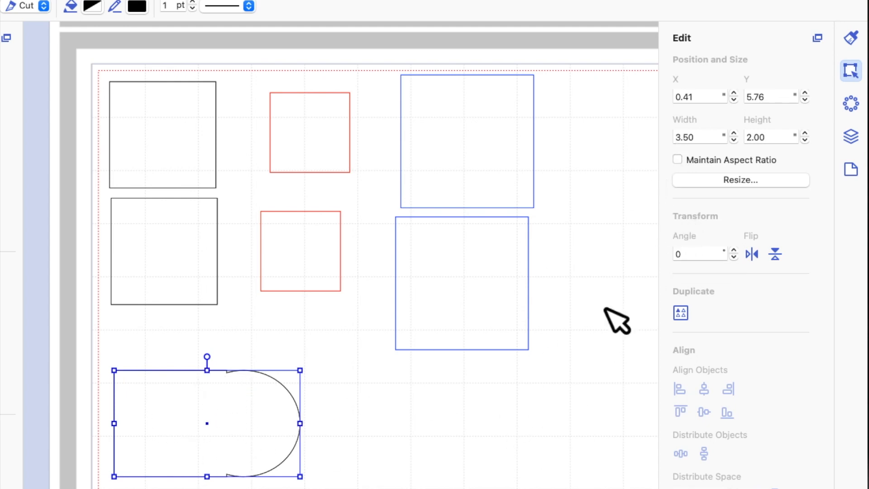
click(677, 159)
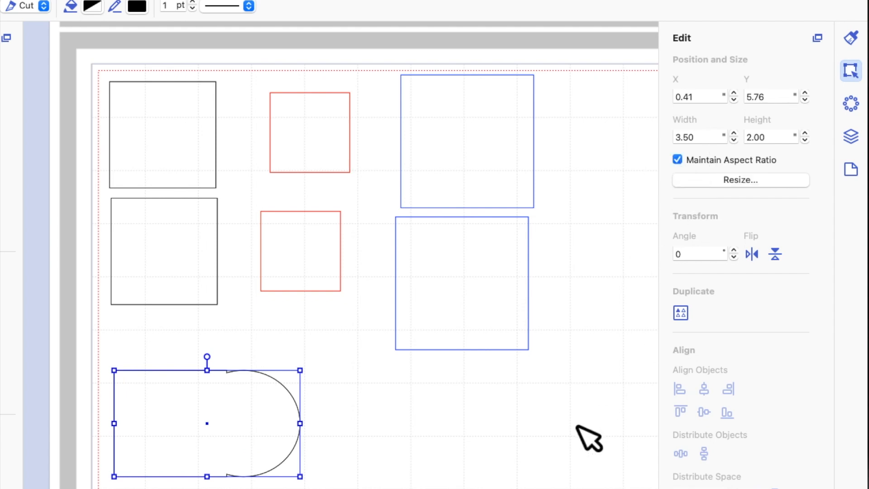
Duplicate the welded shape, place the copy to the right of the original at about X 4.29 inches, and leave it selected
right_click(241, 431)
click(285, 482)
drag(247, 450, 433, 437)
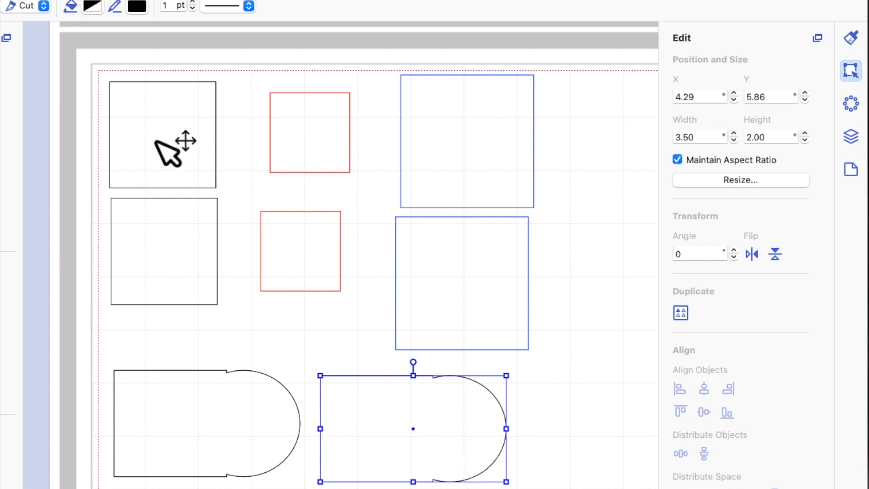
click(206, 126)
click(304, 126)
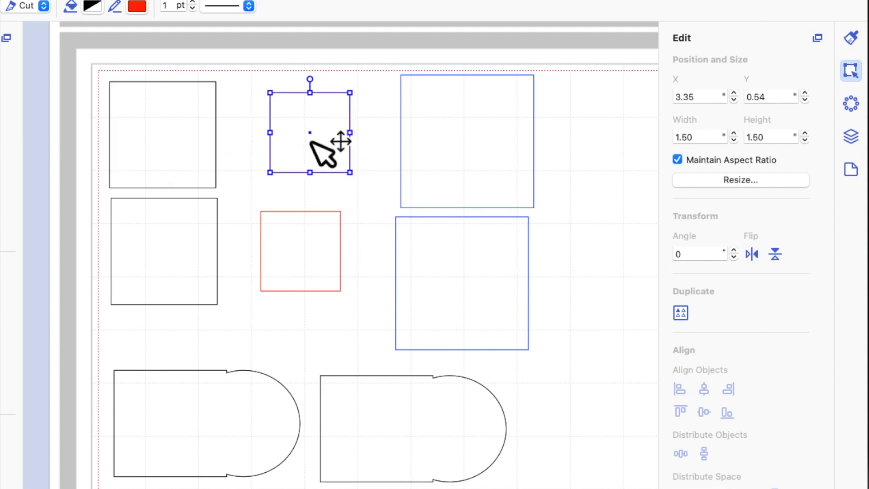
click(459, 415)
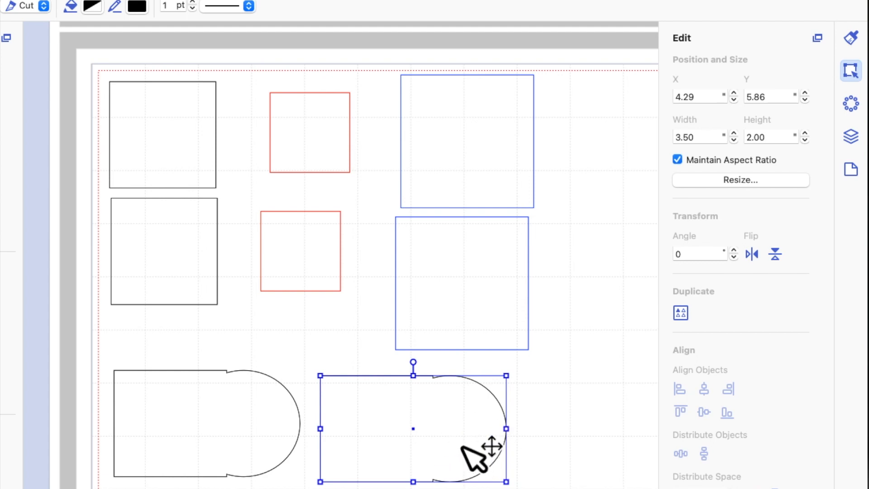
Set the duplicated welded shape's width to 3 inches with the aspect ratio kept, and compare its dimensions with the original's
click(709, 138)
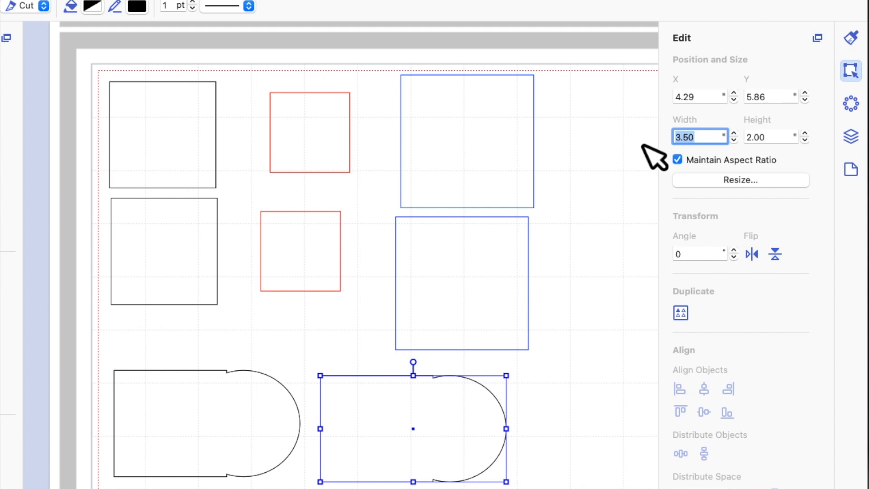
text(3.00)
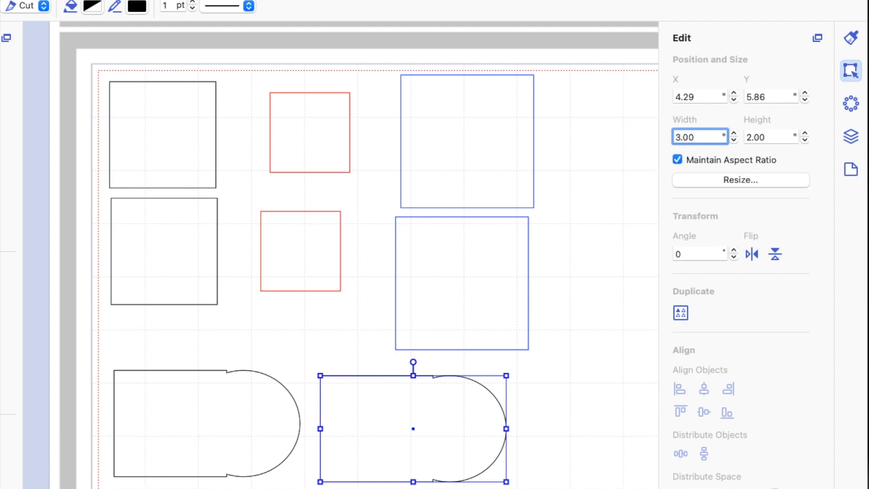
key(Return)
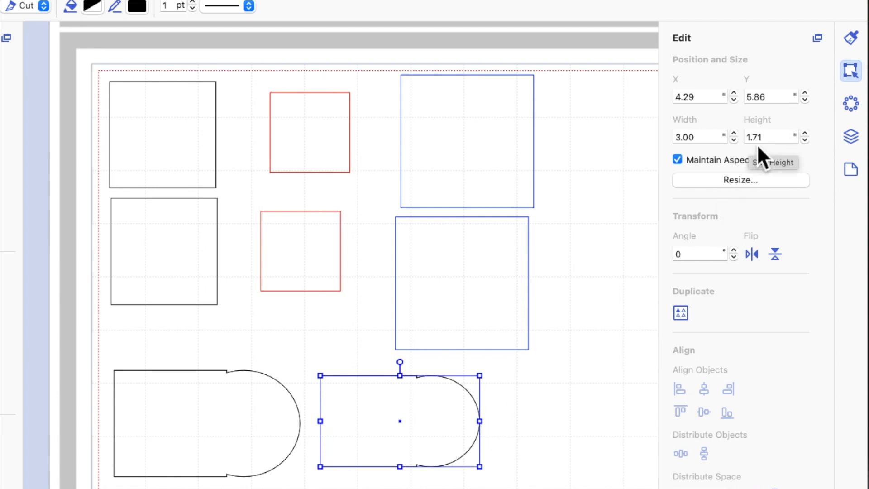
click(252, 459)
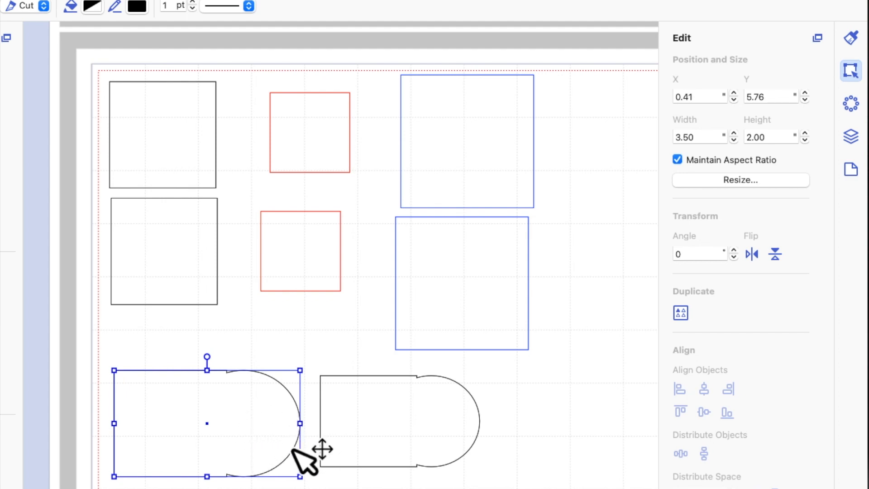
click(452, 438)
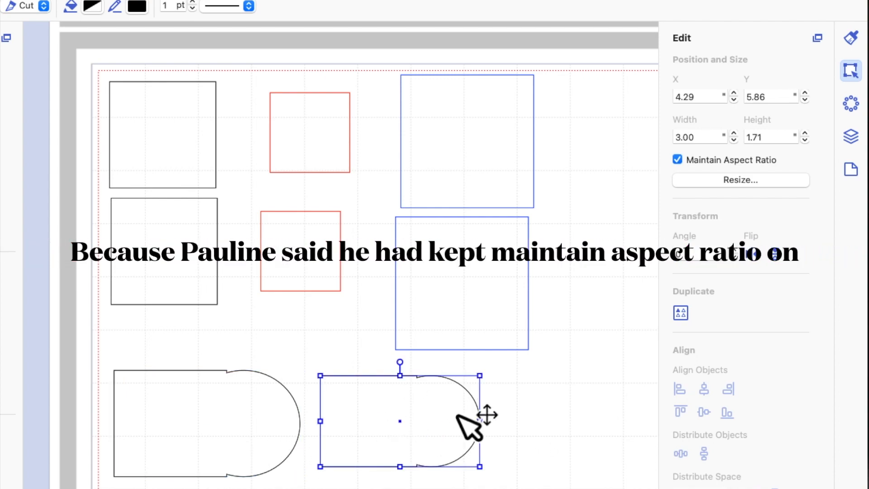
click(209, 423)
click(476, 423)
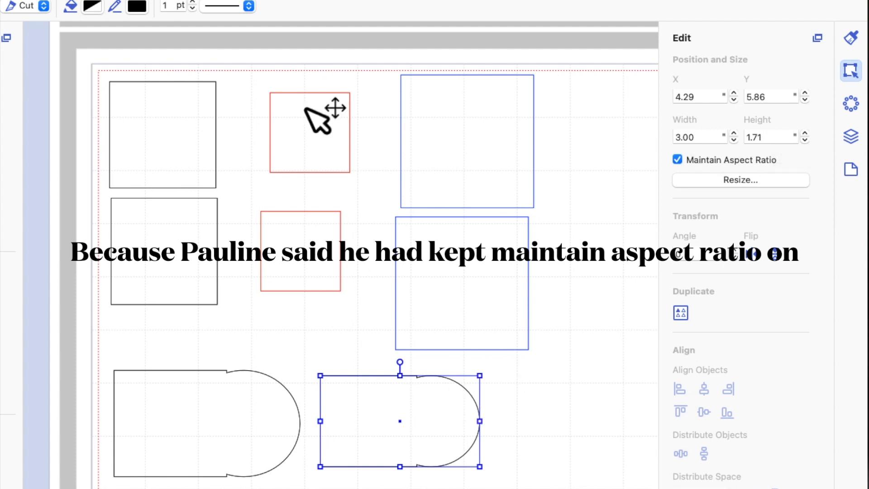
Recolor the outline of the smaller welded copy red
click(138, 7)
click(0, 281)
click(484, 477)
Move the red copy inside the original welded shape and align their centers both horizontally and vertically
drag(443, 427, 243, 439)
drag(310, 481, 229, 384)
click(706, 391)
click(706, 413)
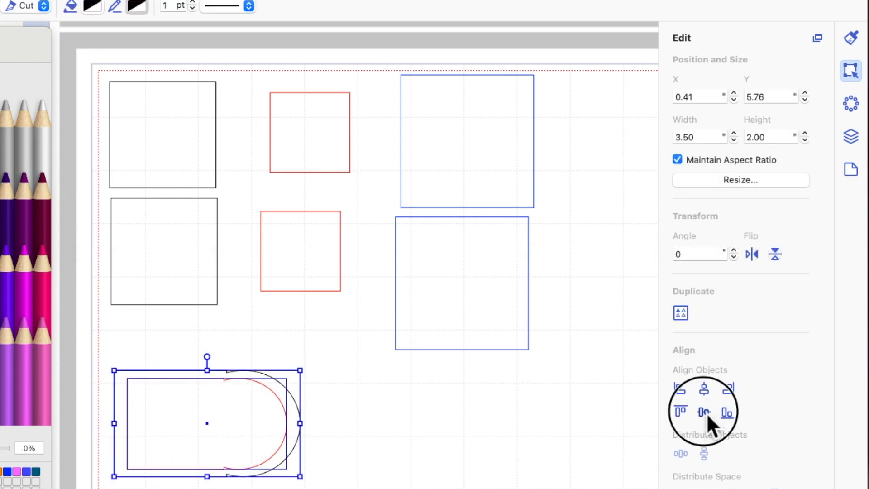
click(475, 442)
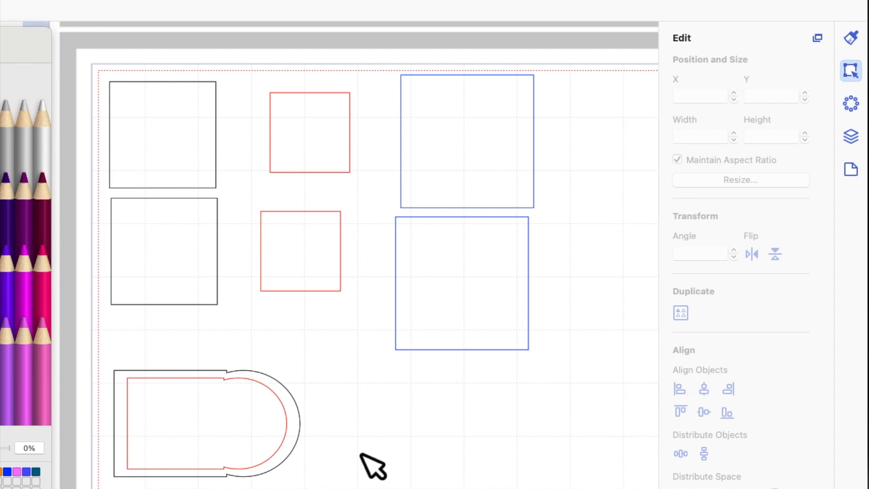
Duplicate the black outer welded shape and place the copy directly below the nested pair, at about X 0.37 and Y 8.07 inches
click(281, 392)
right_click(281, 390)
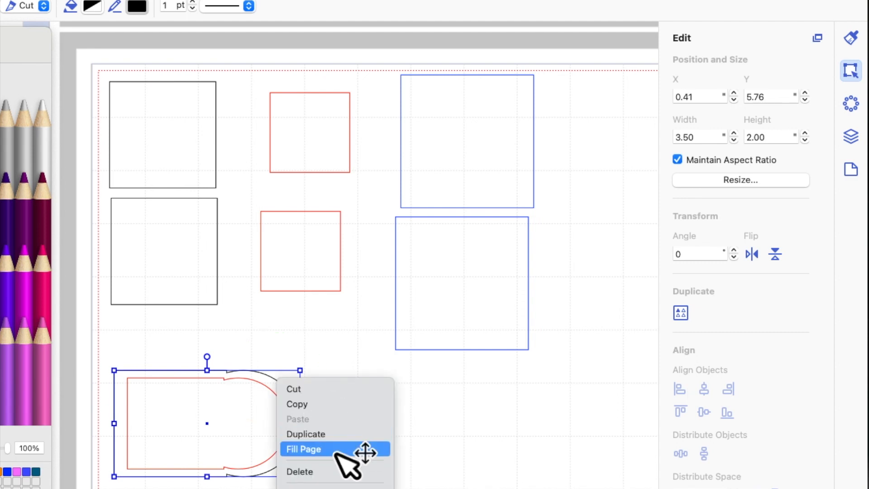
click(344, 433)
drag(288, 397, 279, 488)
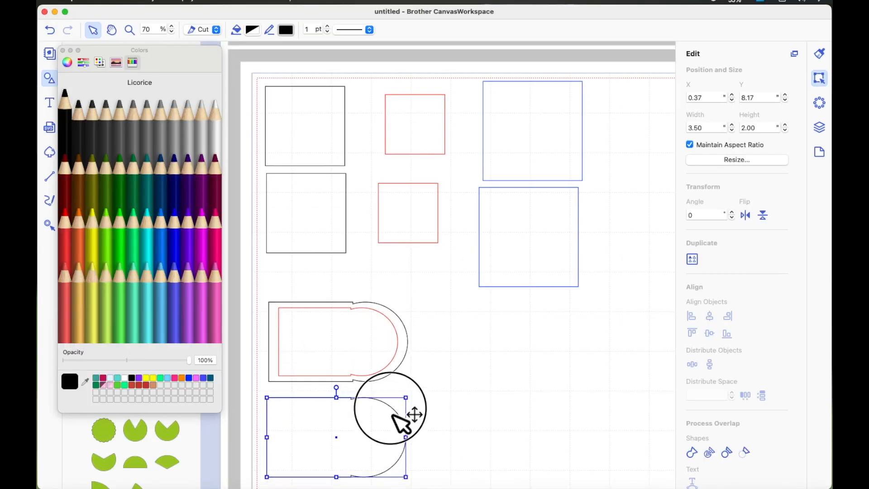
Create an inward offset line with 0.25 inch spacing and Bevel corners on the lower welded shape, leaving the original line as is
scroll(466, 356, down, 5)
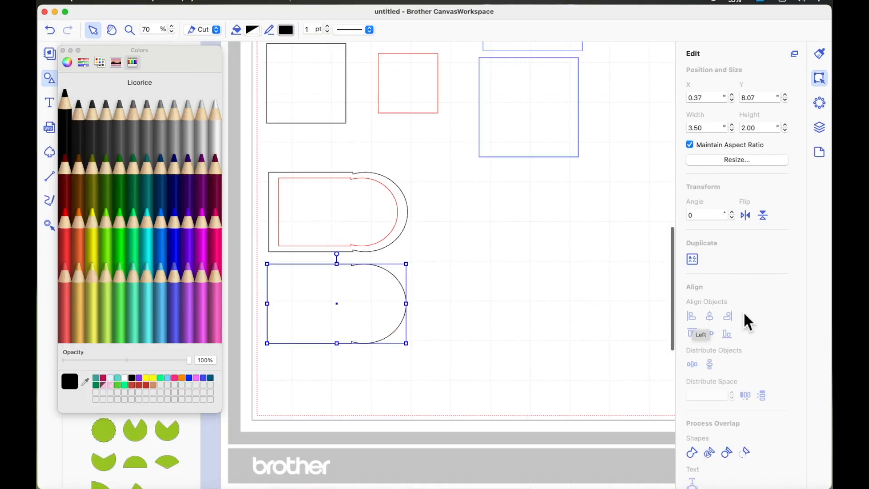
scroll(747, 320, down, 5)
click(738, 434)
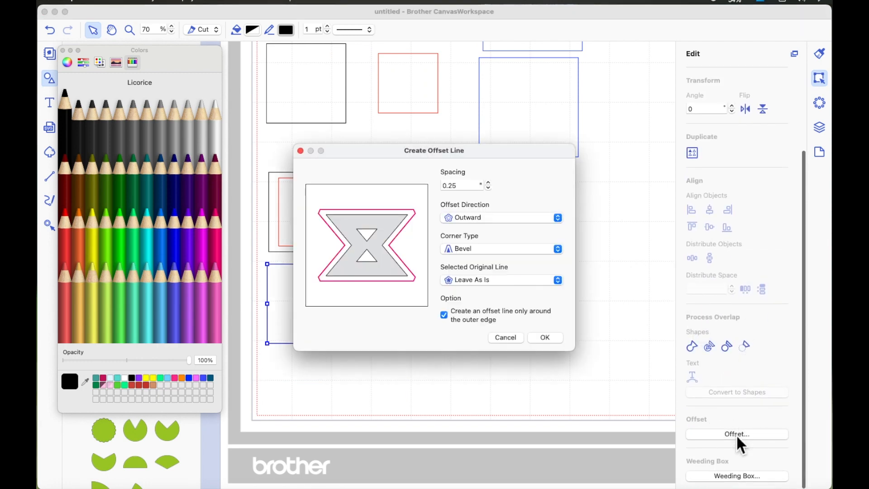
drag(415, 154, 598, 159)
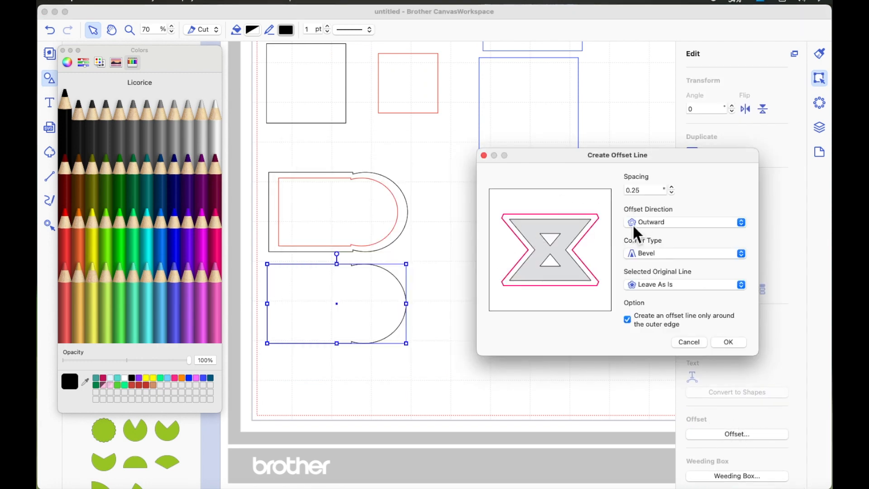
click(670, 228)
click(672, 237)
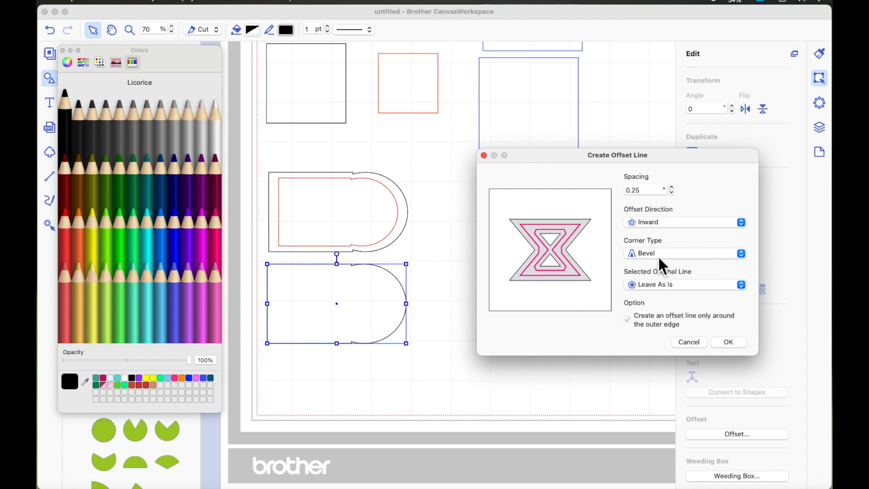
click(664, 267)
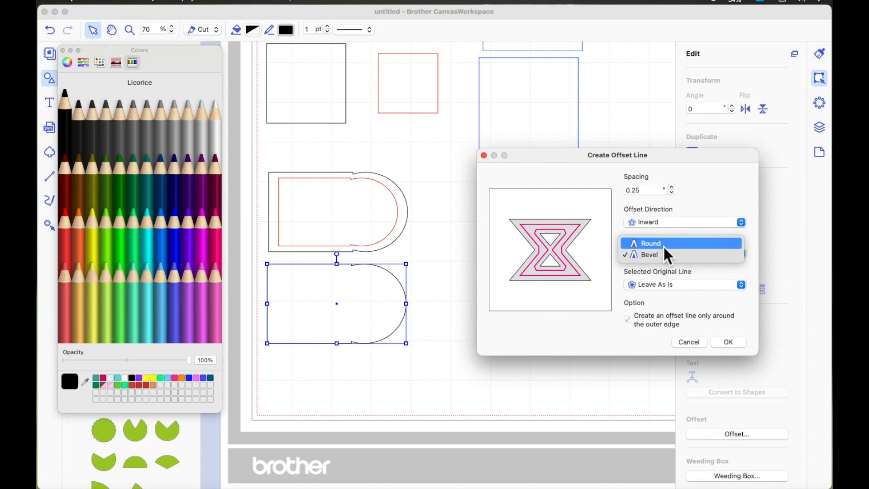
click(669, 267)
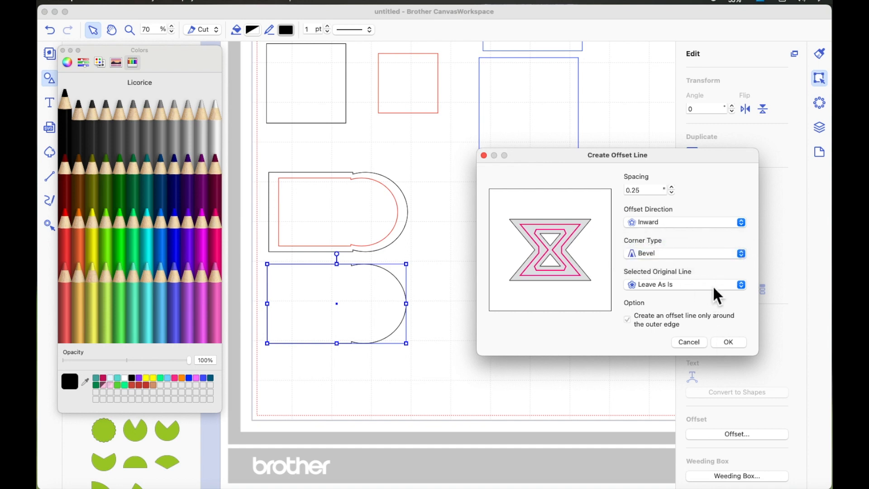
click(736, 345)
click(498, 355)
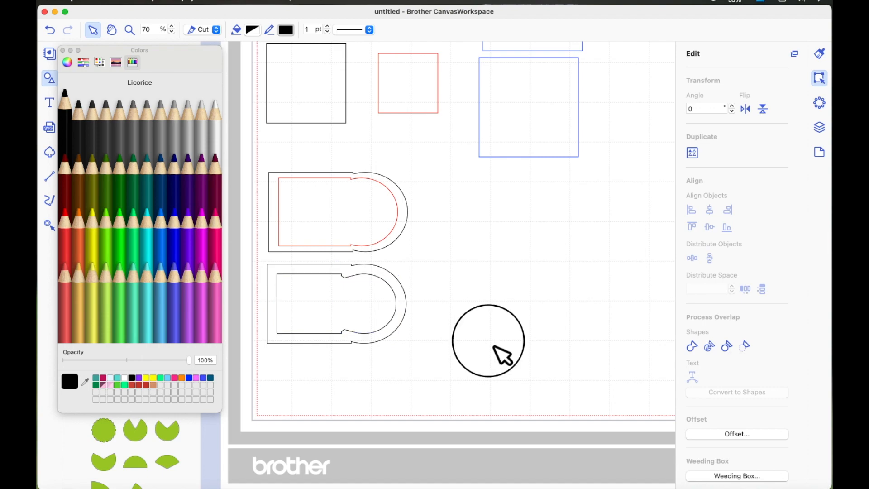
Check the width and height of the lower shape's inner offset line and of its outer outline
click(369, 318)
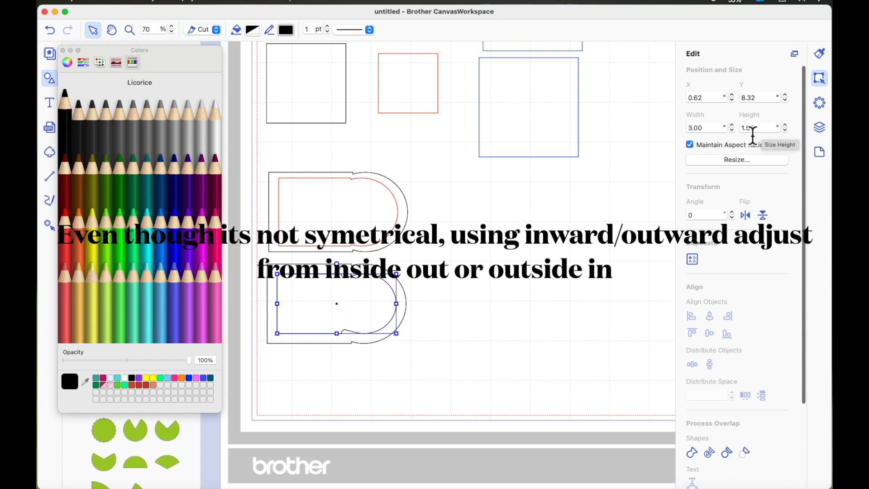
click(403, 288)
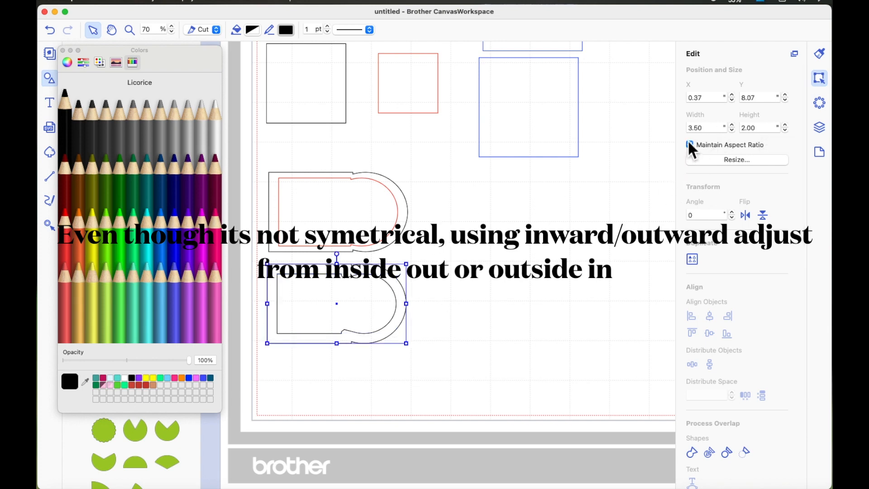
click(471, 301)
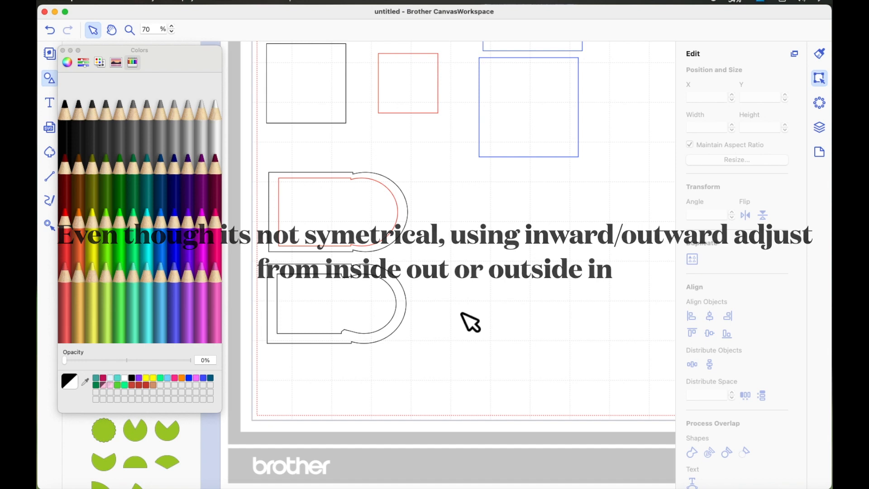
Close the color picker and add the bow-tie shape with deep V notches above and below to the right of the welded shapes
click(63, 51)
scroll(160, 153, up, 6)
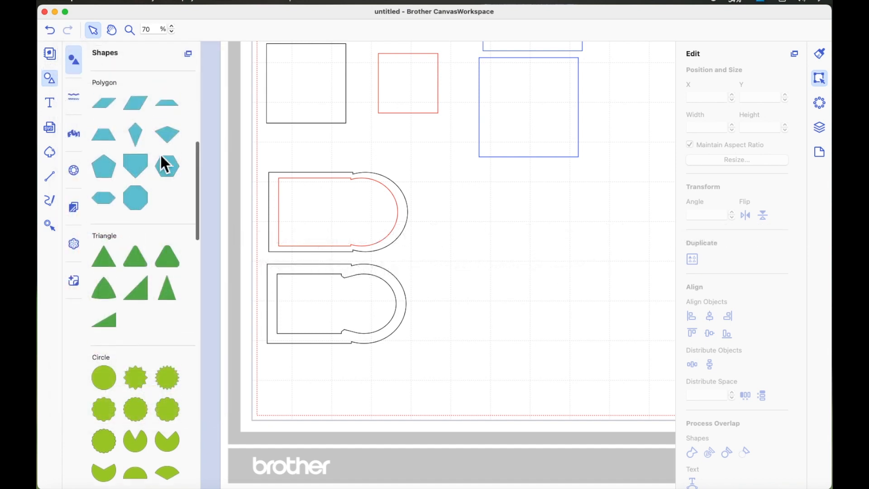
scroll(161, 156, up, 5)
scroll(161, 157, down, 12)
scroll(160, 153, down, 10)
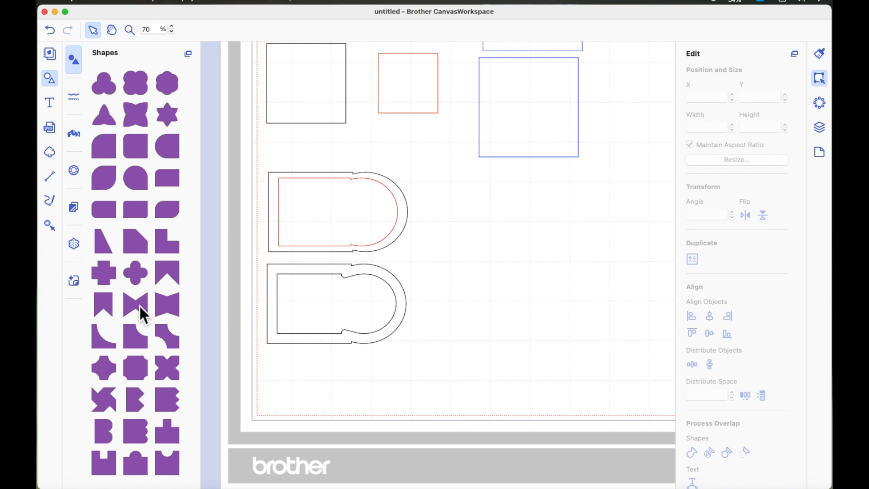
drag(139, 306, 534, 300)
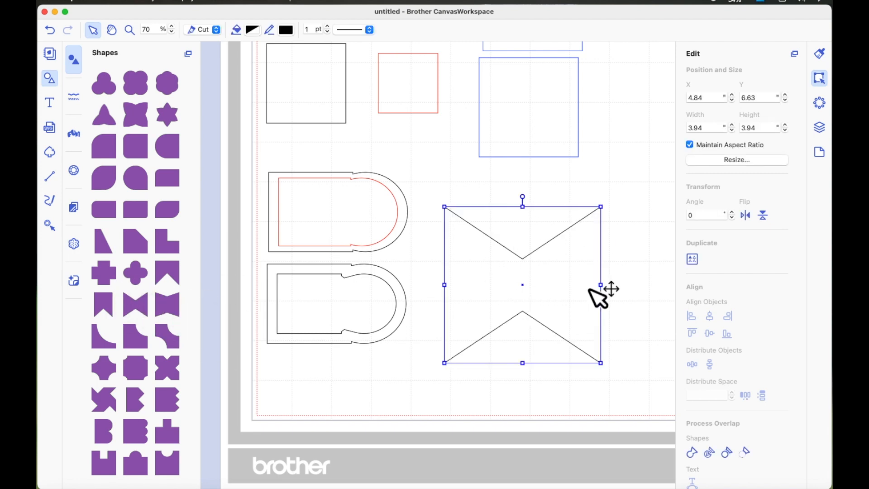
click(610, 285)
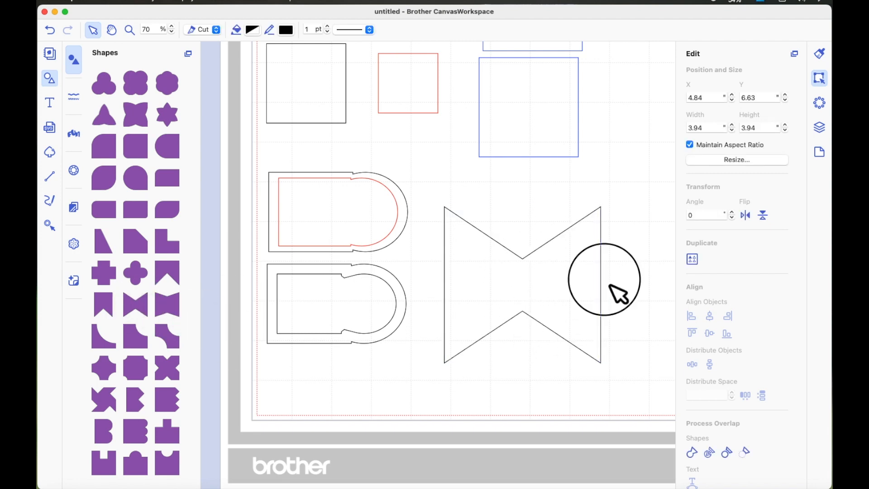
Set the bow-tie shape's width to 2 inches and move it beside the red nested pair, at about X 4.30 and Y 5.91 inches
click(565, 292)
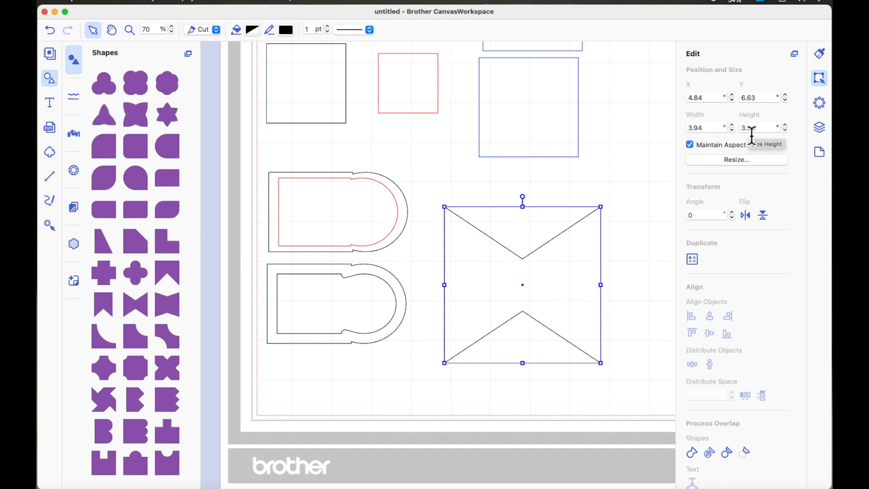
click(718, 128)
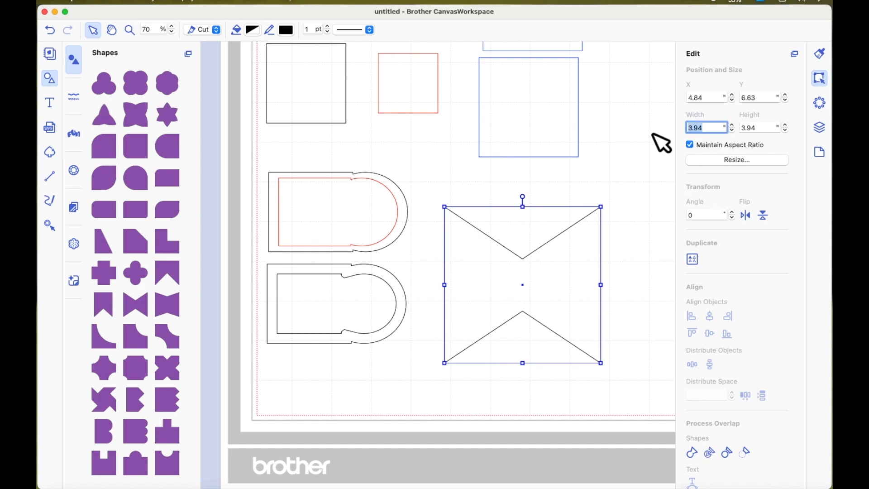
key(Return)
scroll(521, 252, up, 1)
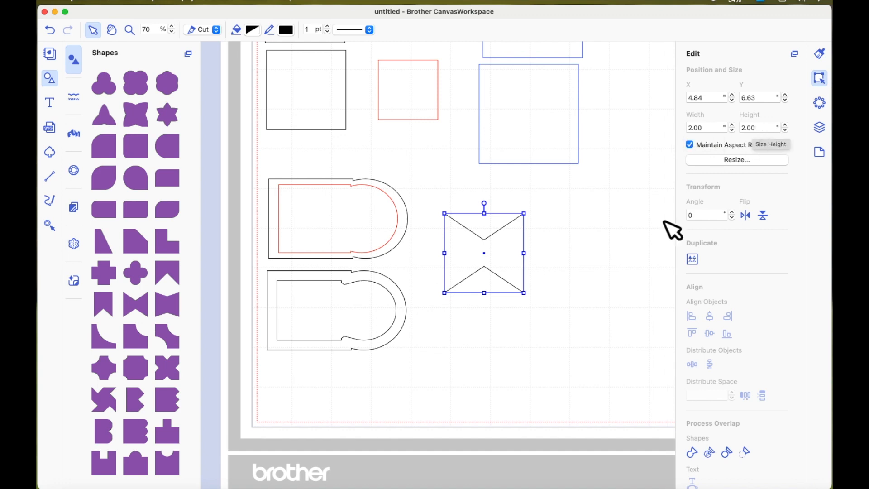
click(586, 277)
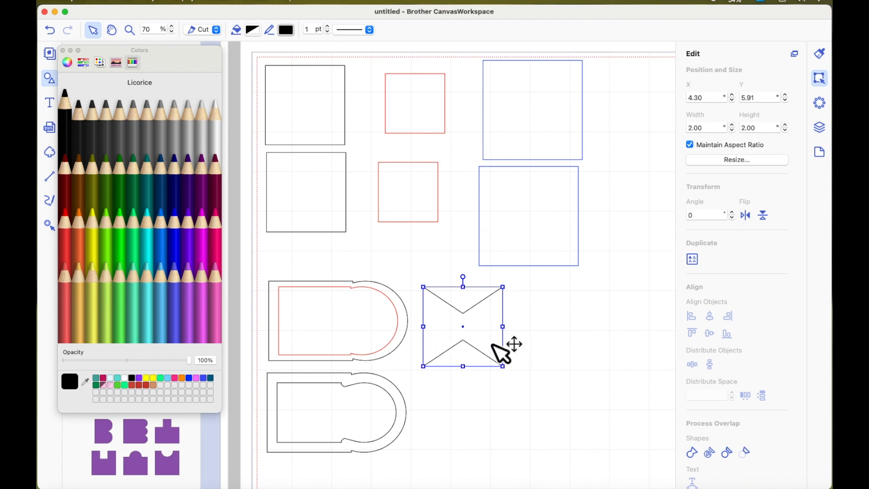
Duplicate the bow-tie, place the copy to its right at about X 6.60 inches, and color its outline Maraschino red
right_click(475, 319)
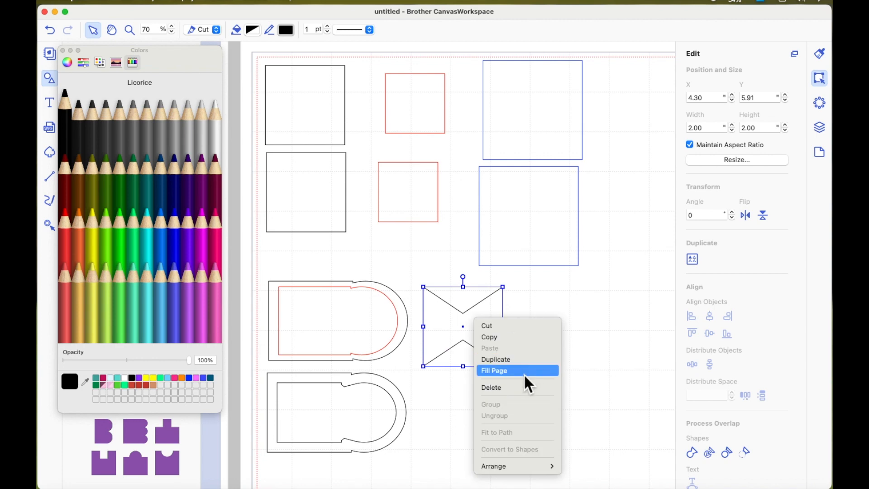
click(525, 361)
mouse_move(485, 345)
mouse_down()
mouse_move(529, 351)
mouse_move(578, 342)
mouse_move(561, 331)
mouse_up()
click(69, 240)
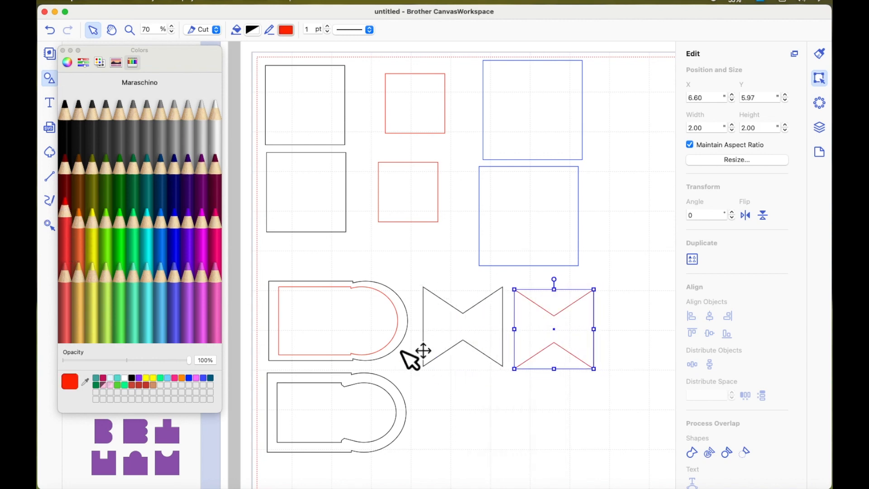
click(583, 402)
Set the red bow-tie copy's width to 1.5 inches with the aspect ratio maintained
click(586, 330)
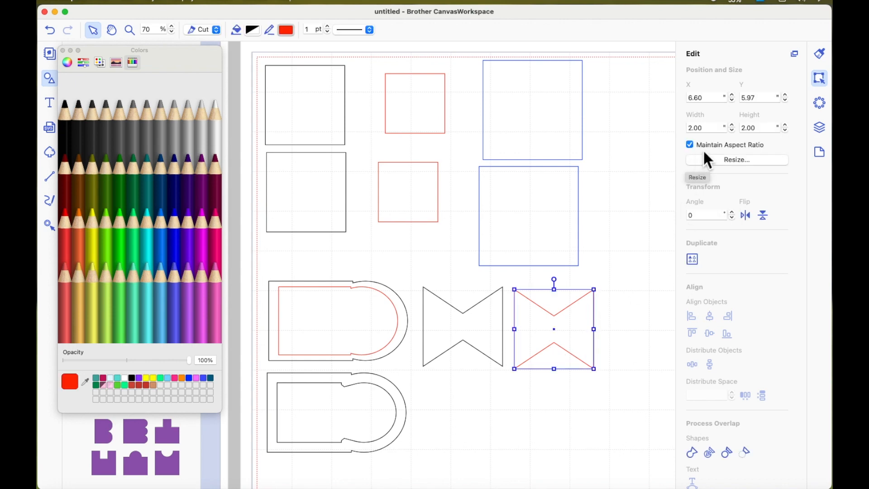
double_click(719, 129)
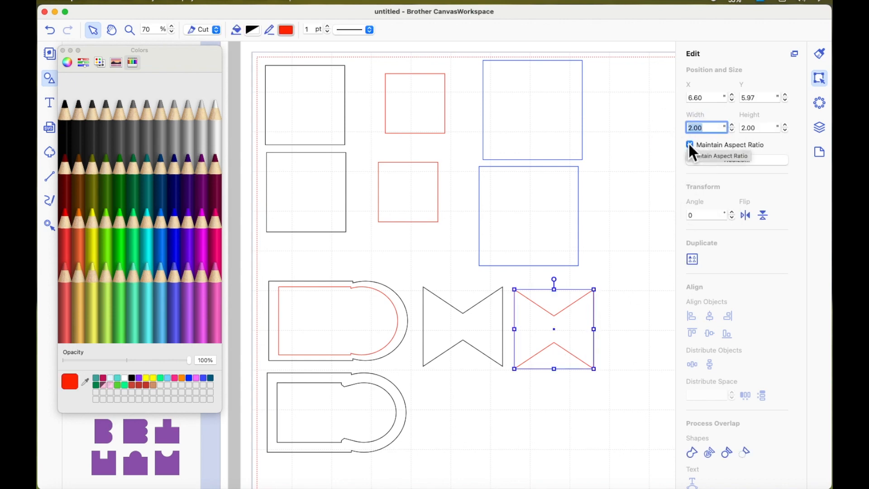
text(1.5)
key(Return)
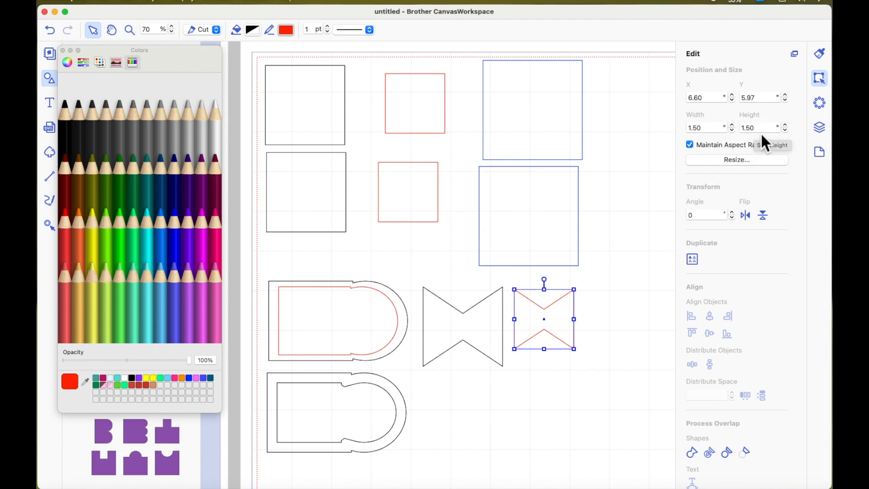
Move the red bow-tie onto the black one and align their centers horizontally and vertically
drag(571, 309, 490, 319)
drag(527, 356, 472, 312)
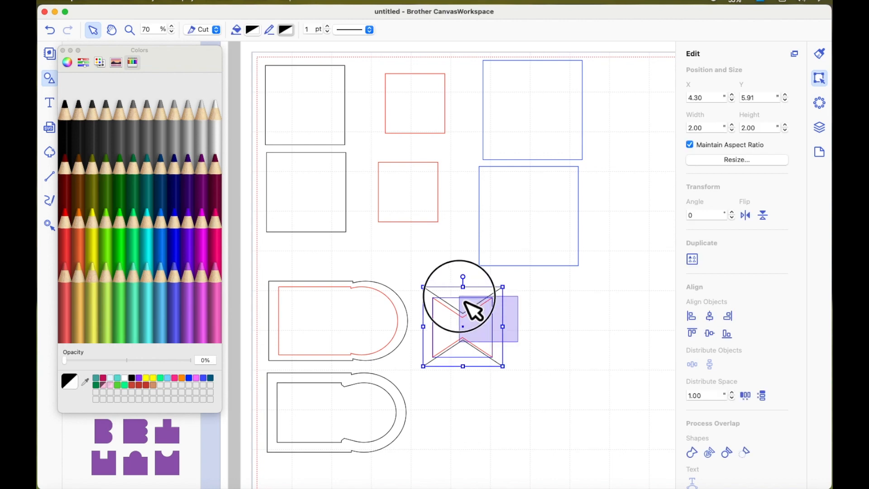
click(711, 316)
click(711, 334)
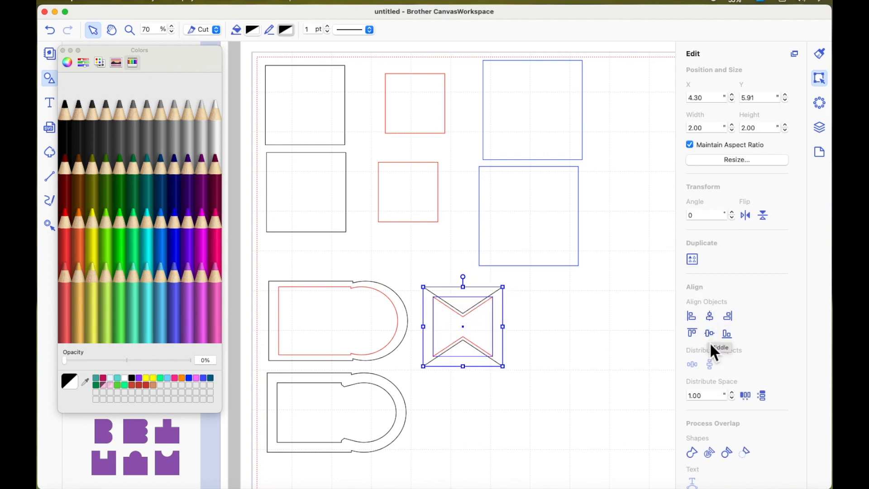
Move the red bow-tie beside the black one and create an inward 0.25-inch offset line with bevel corners on the black bow-tie, keeping the original
click(563, 355)
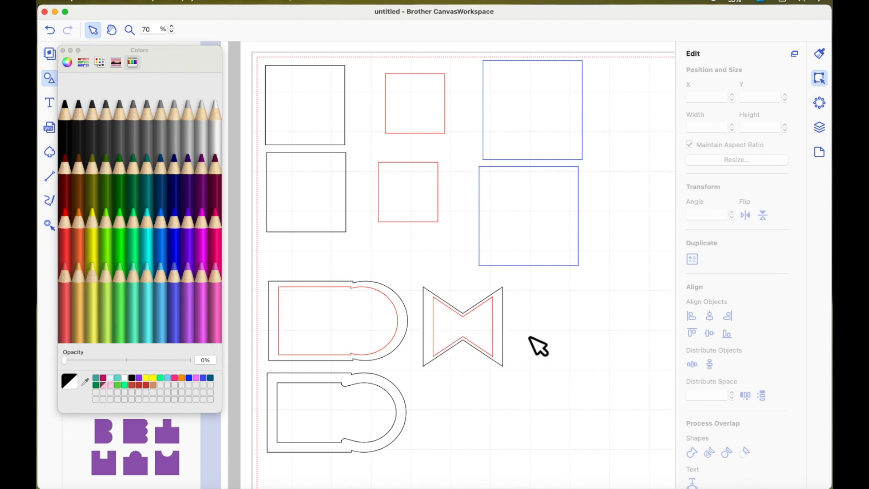
click(489, 319)
scroll(487, 316, down, 1)
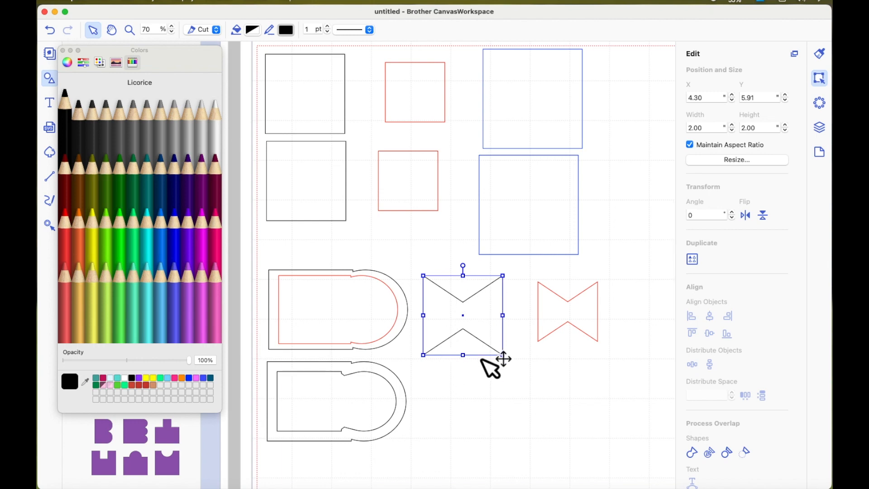
scroll(769, 357, down, 3)
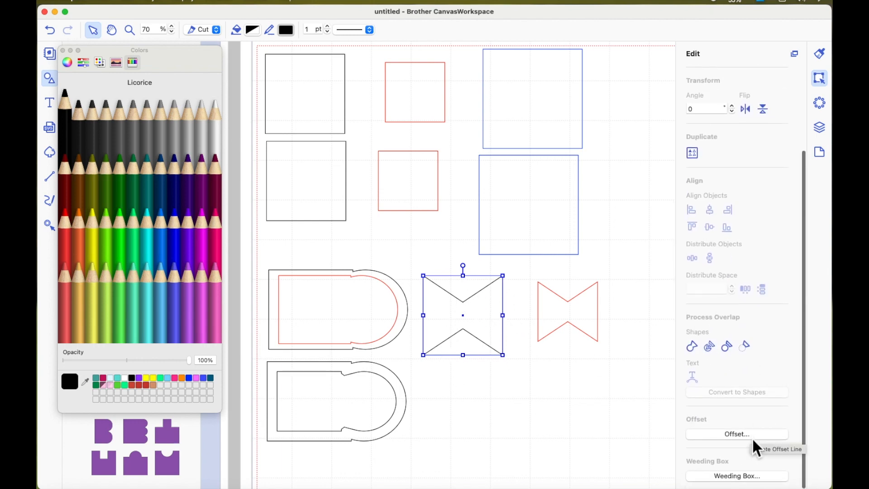
click(754, 435)
drag(509, 167, 313, 194)
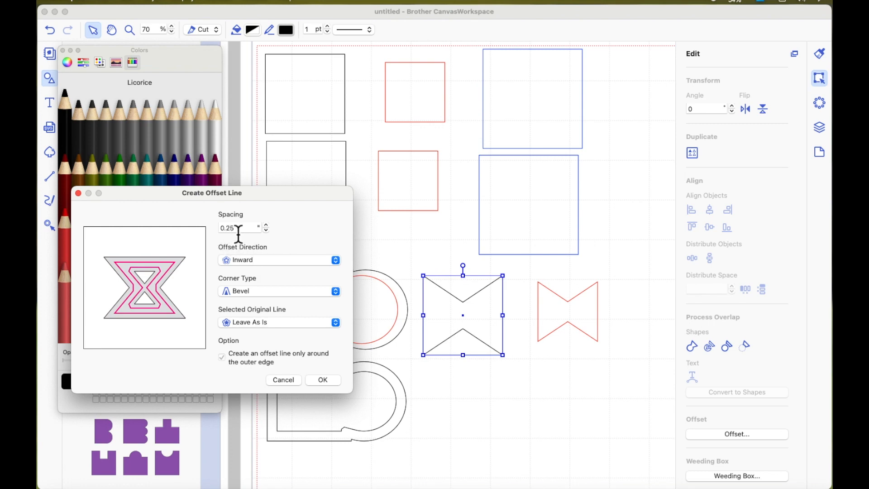
click(323, 381)
click(514, 371)
click(481, 317)
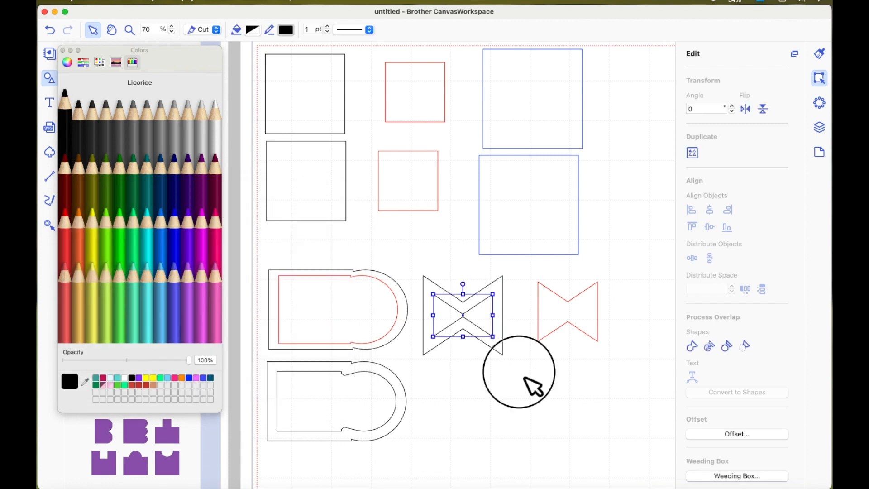
click(526, 382)
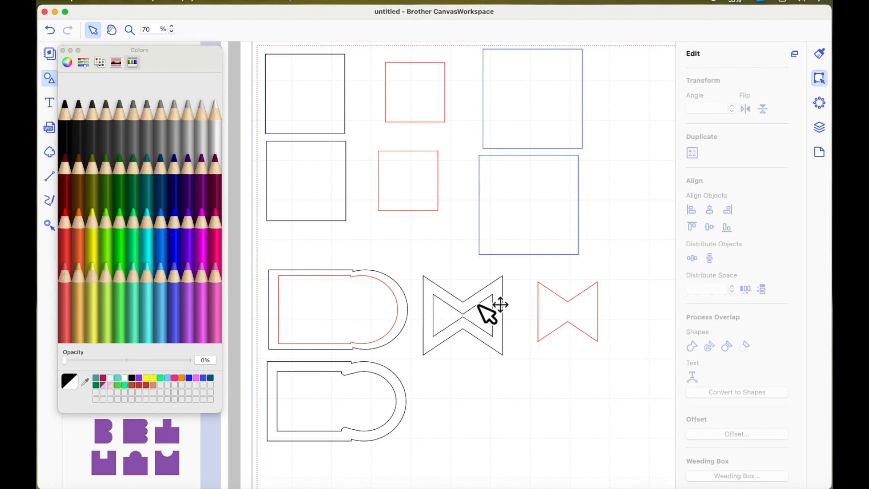
click(534, 374)
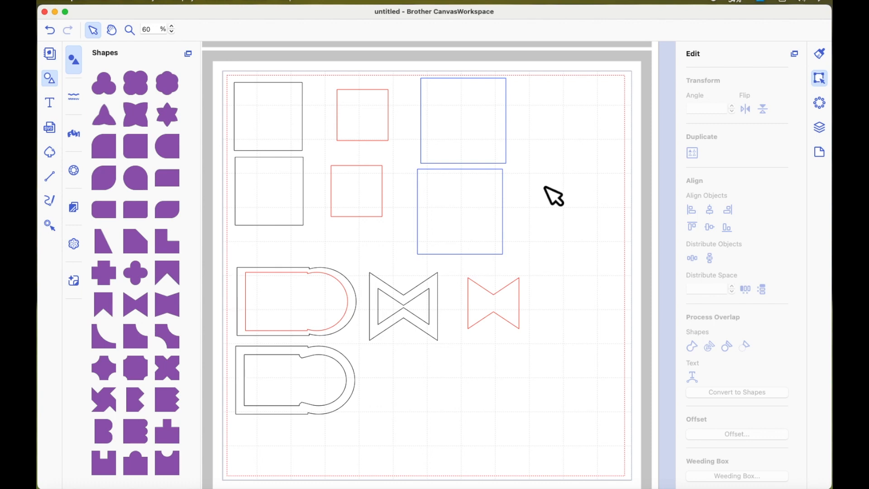
Move the outer black bow-tie off its offset line to about X 4.65 and Y 8.58 inches
click(476, 199)
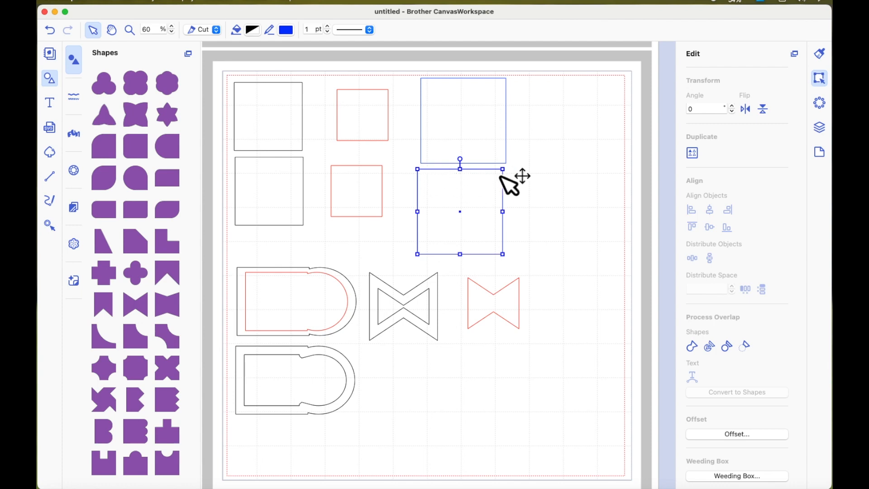
click(441, 296)
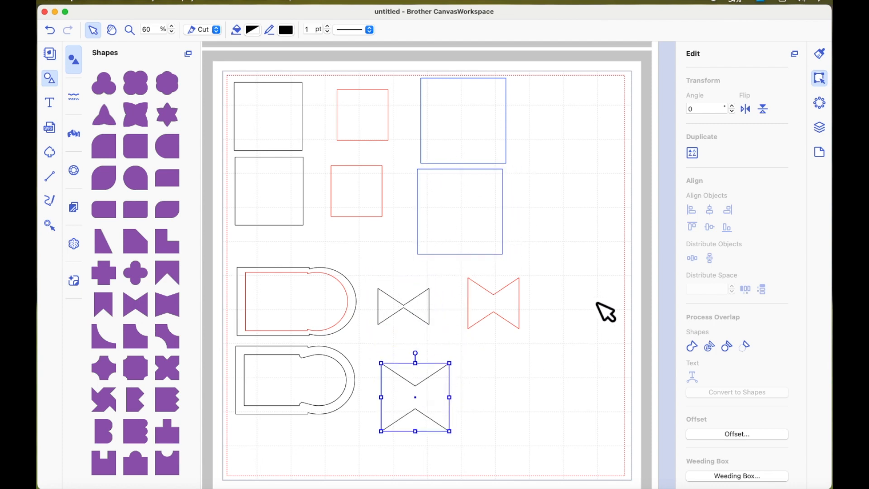
scroll(711, 215, up, 5)
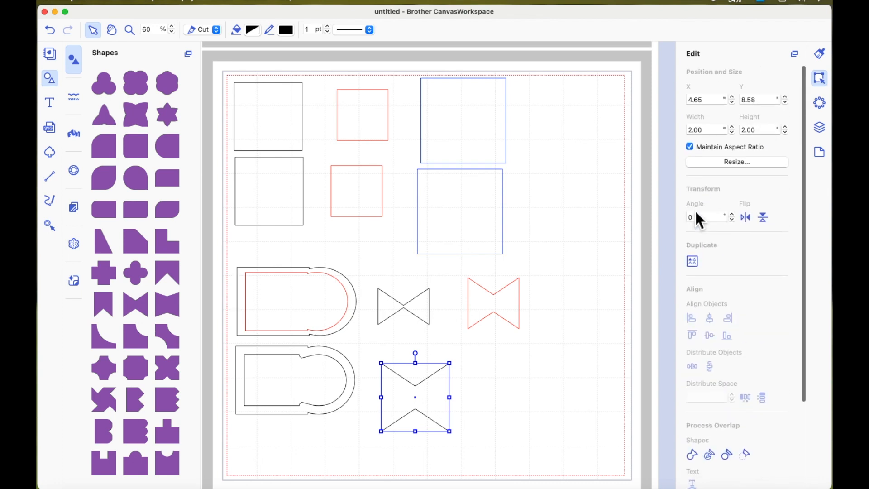
click(471, 391)
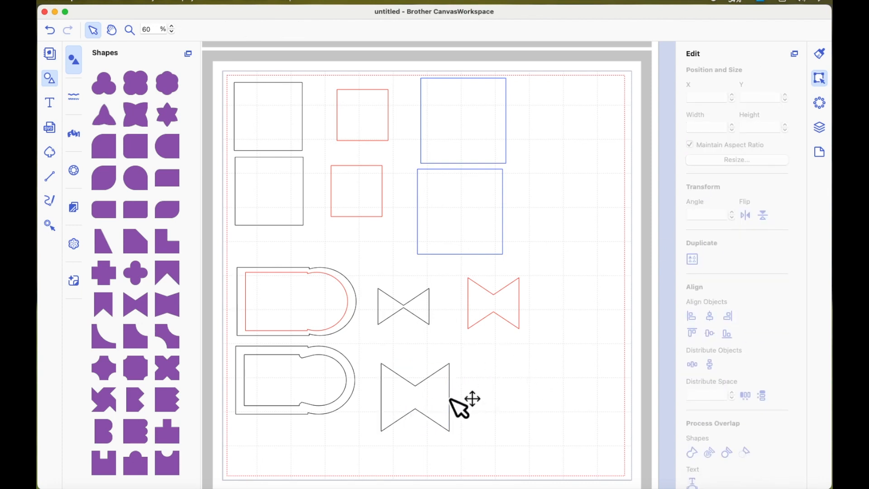
click(415, 424)
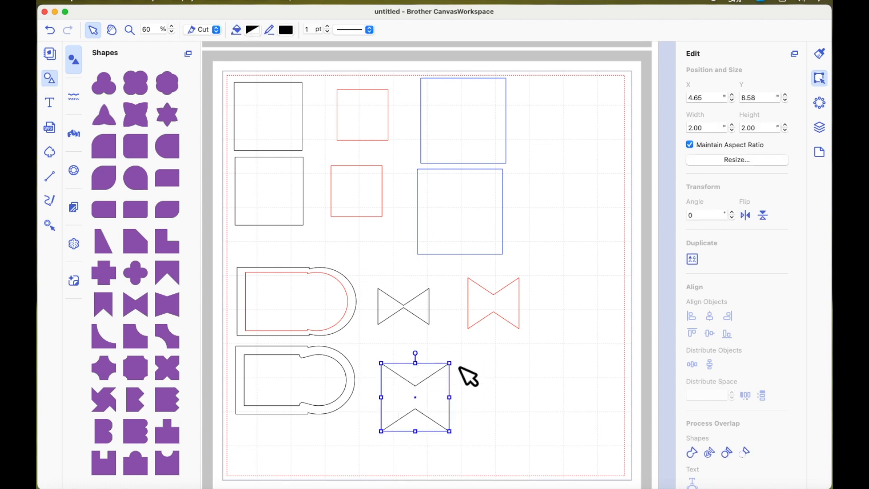
click(509, 438)
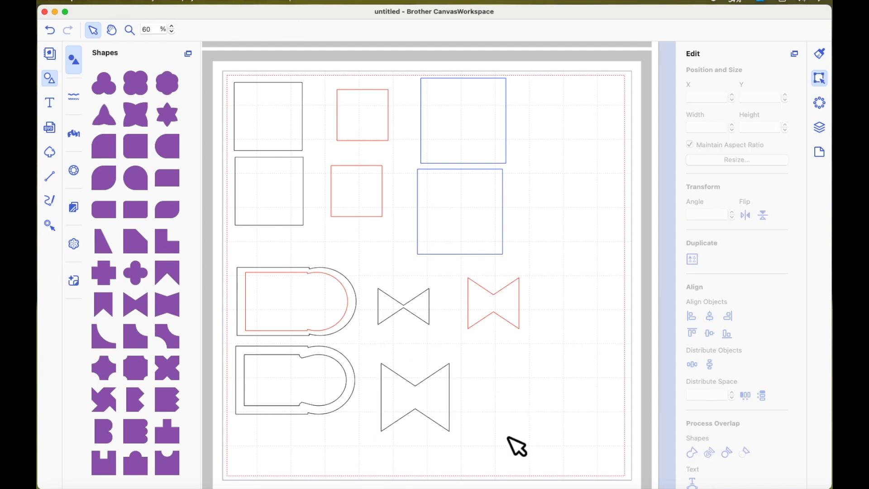
Move the red and small black bow-ties down, and place the red welded shape beside its black original at about X 4.31 and Y 5.98 inches
click(319, 308)
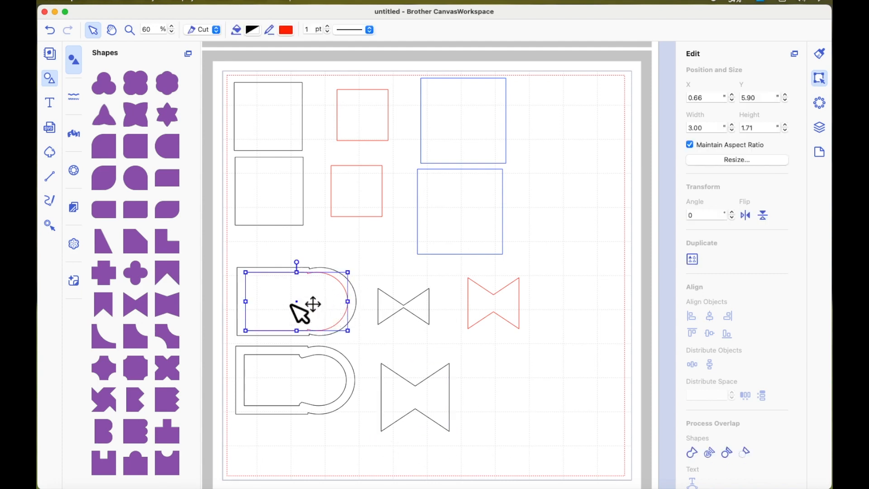
click(303, 308)
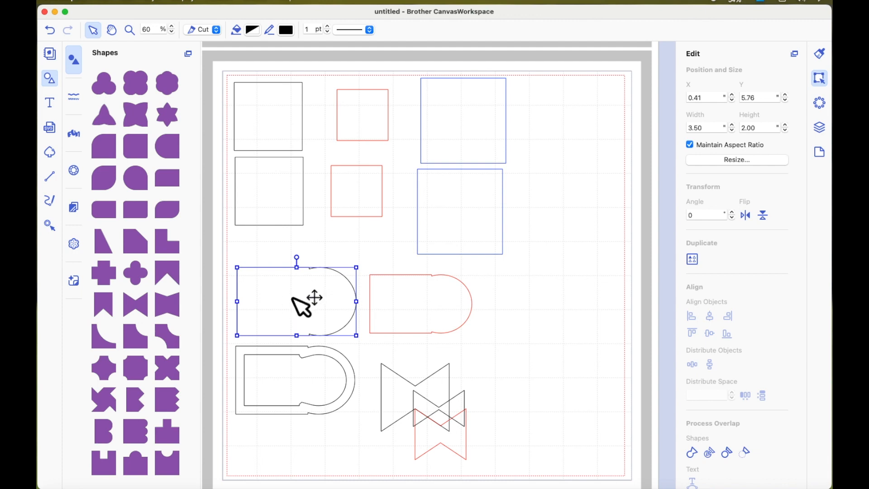
click(421, 313)
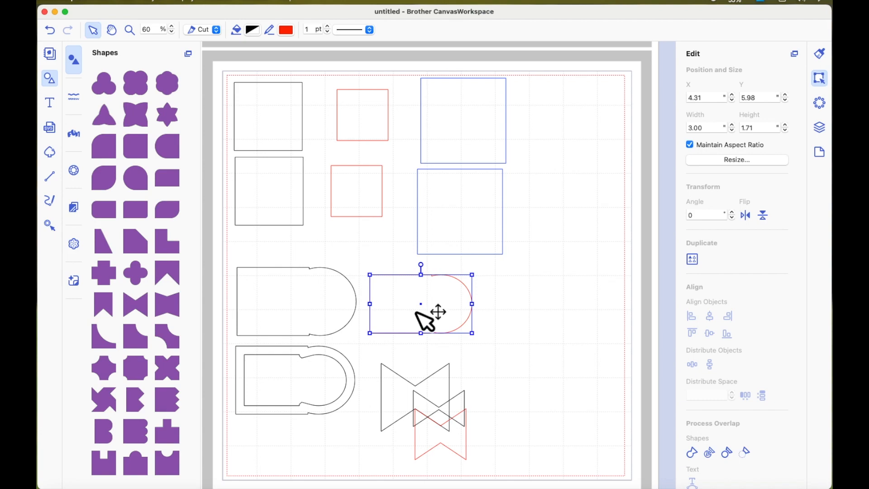
Duplicate the black welded shape and place the copy beyond the red one at about X 7.83 and Y 5.86 inches
right_click(316, 302)
click(349, 343)
drag(311, 305, 543, 324)
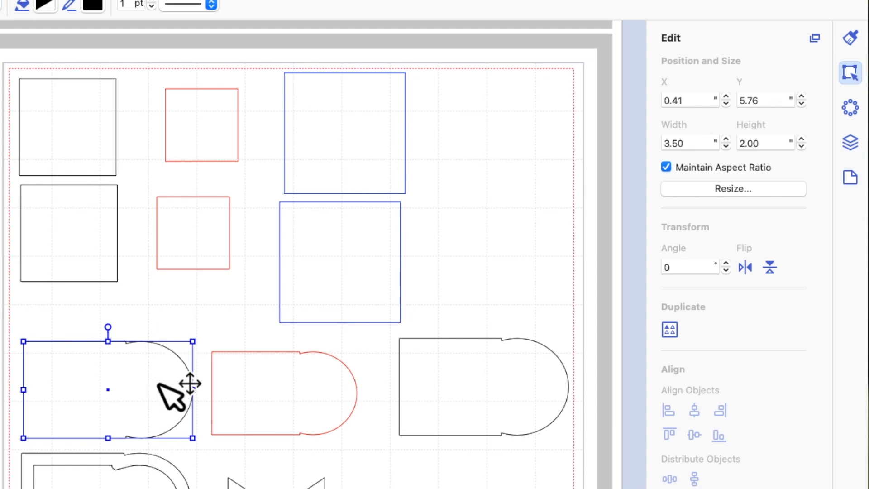
click(285, 401)
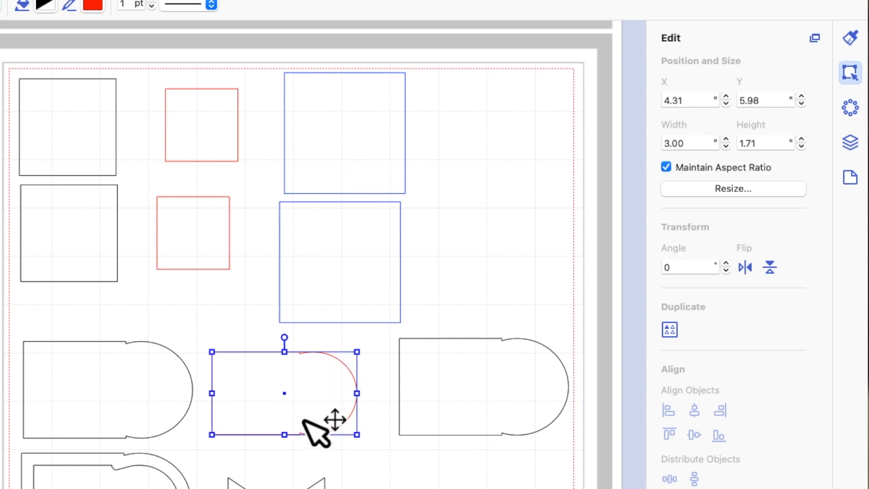
click(477, 405)
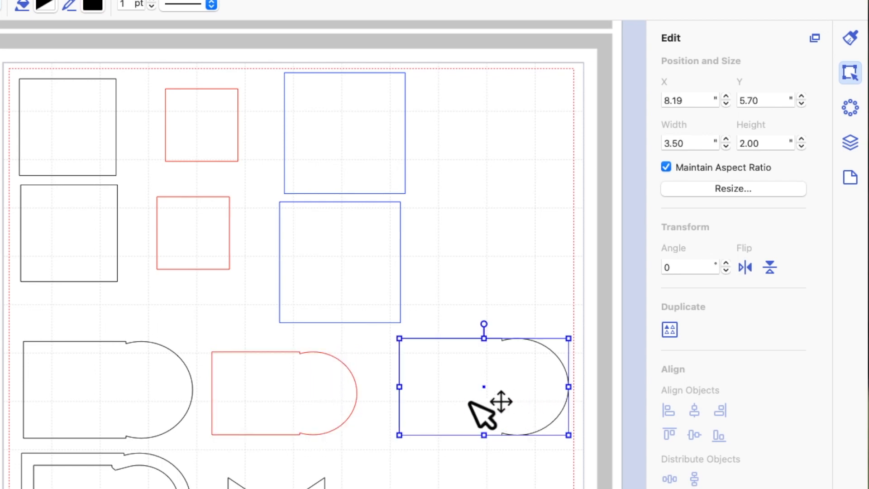
drag(498, 401, 479, 406)
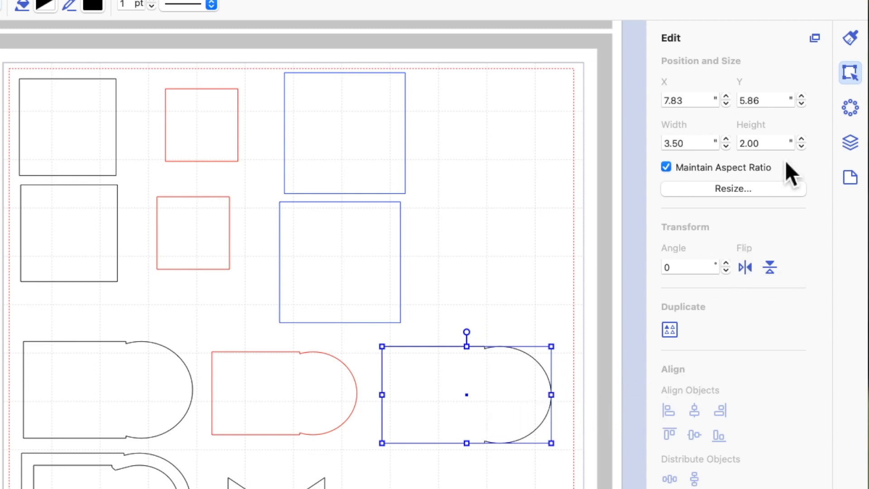
Set the black copy's height to 1.5 inches with the aspect ratio maintained and move it to about X 8.05 and Y 6.13 inches
click(741, 143)
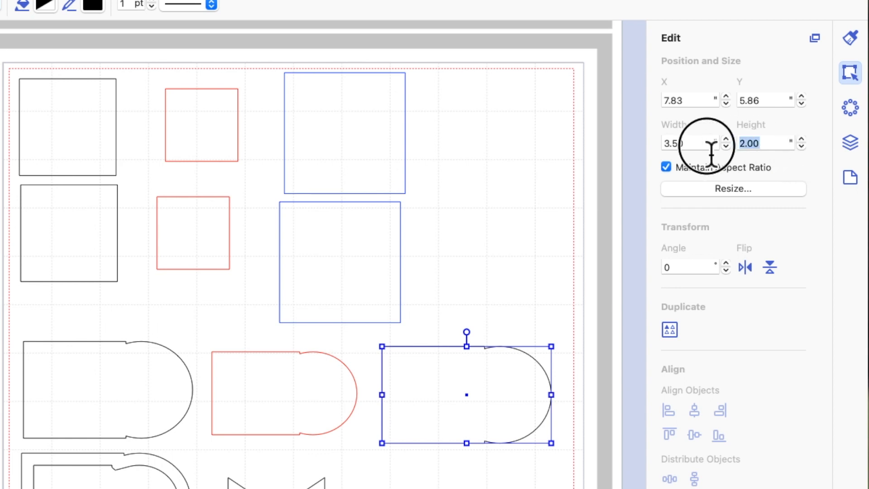
text(1.5)
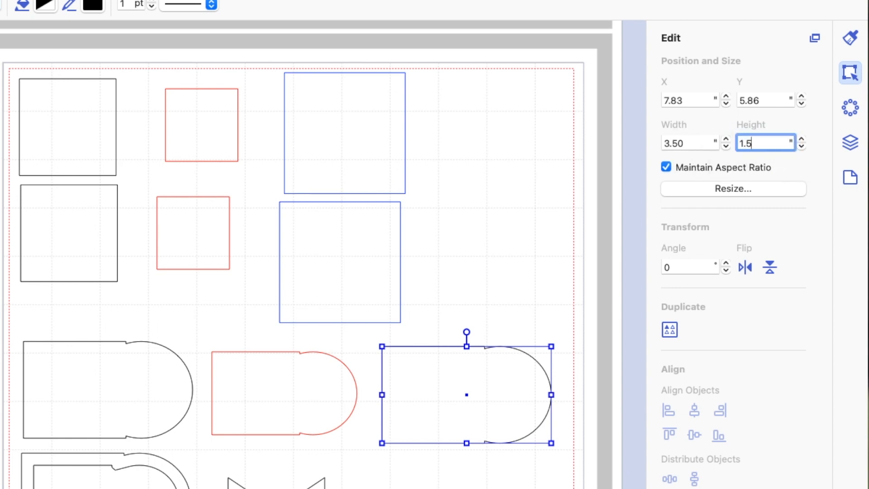
key(Return)
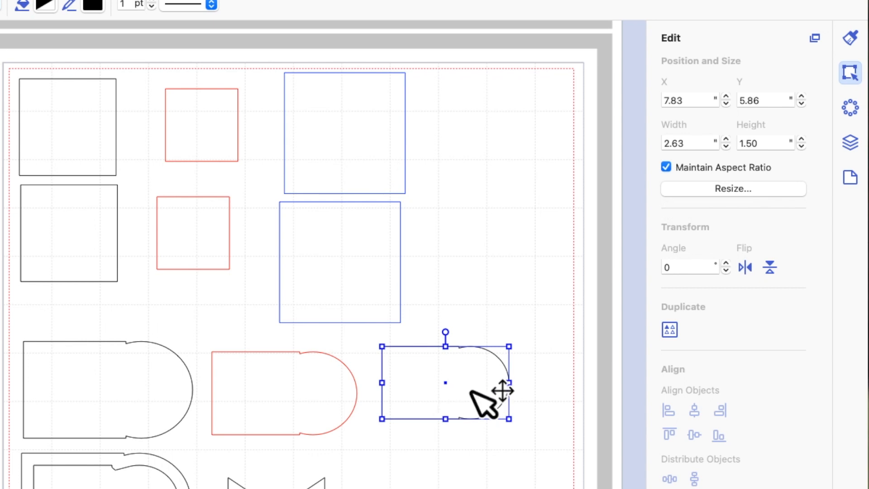
click(295, 392)
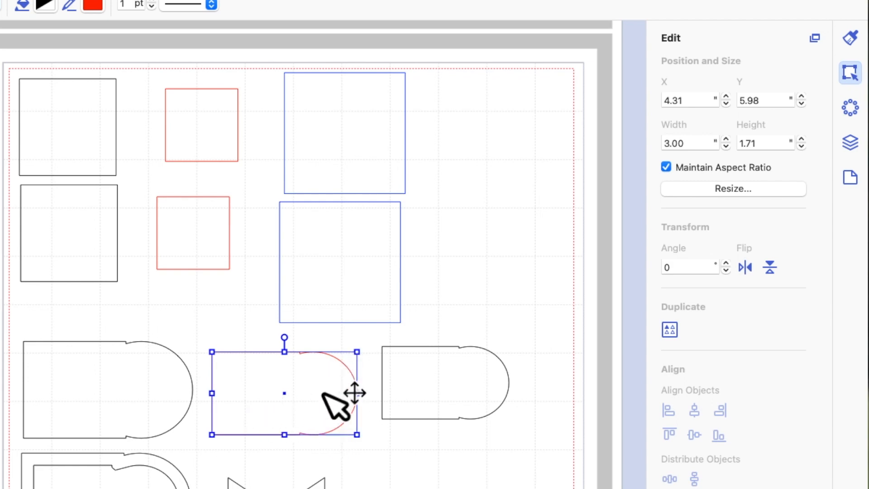
click(439, 393)
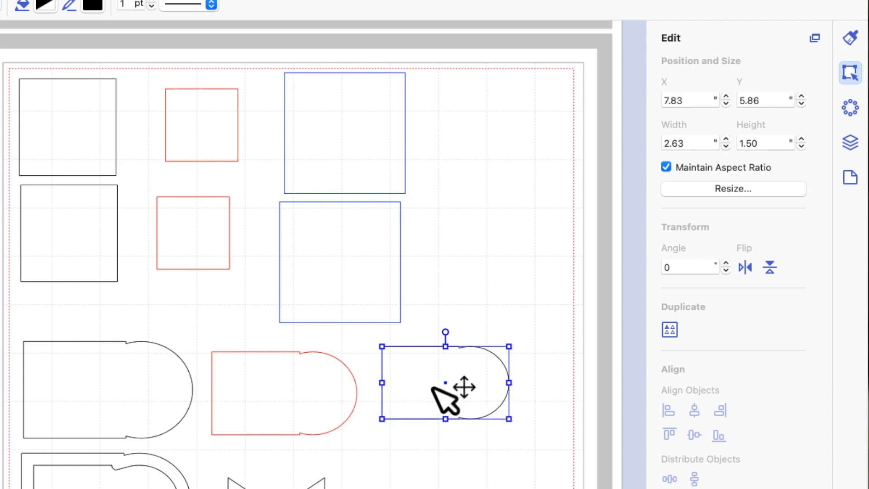
mouse_move(441, 394)
mouse_down()
mouse_move(279, 407)
mouse_move(477, 409)
mouse_move(452, 406)
mouse_up()
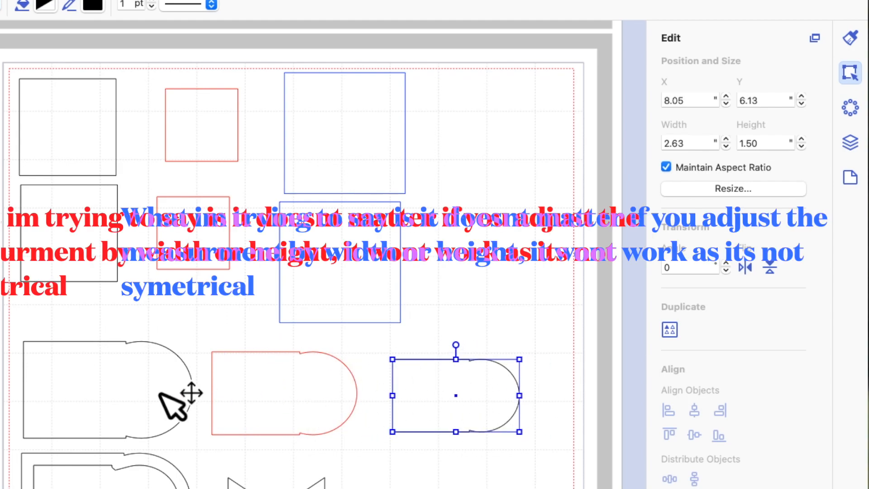
Compare the widths and heights of the black, red and small black welded shapes
click(90, 344)
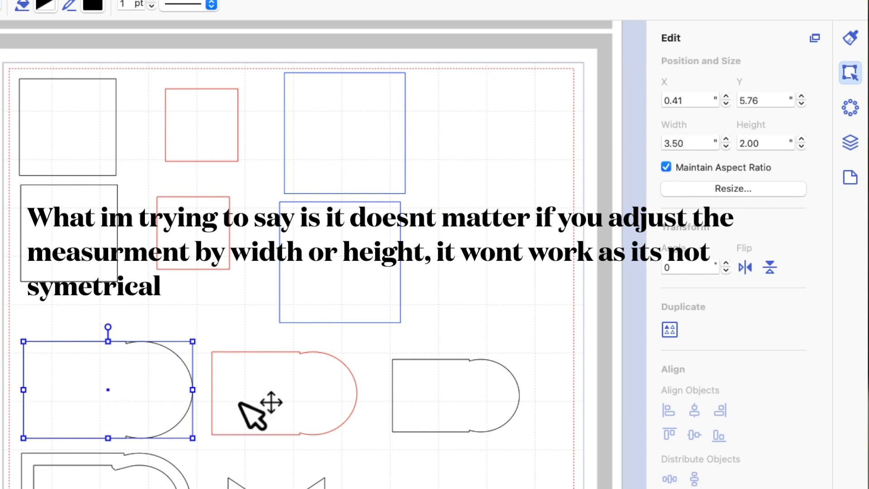
click(284, 408)
click(144, 393)
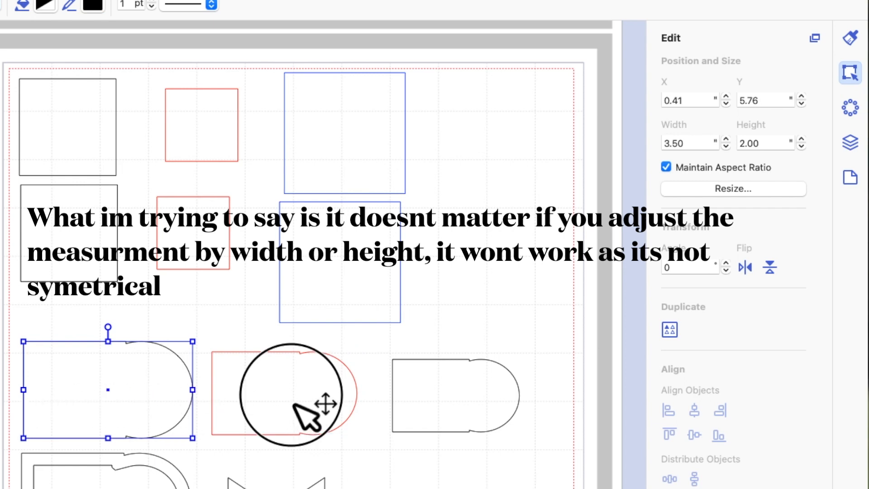
click(294, 404)
click(140, 418)
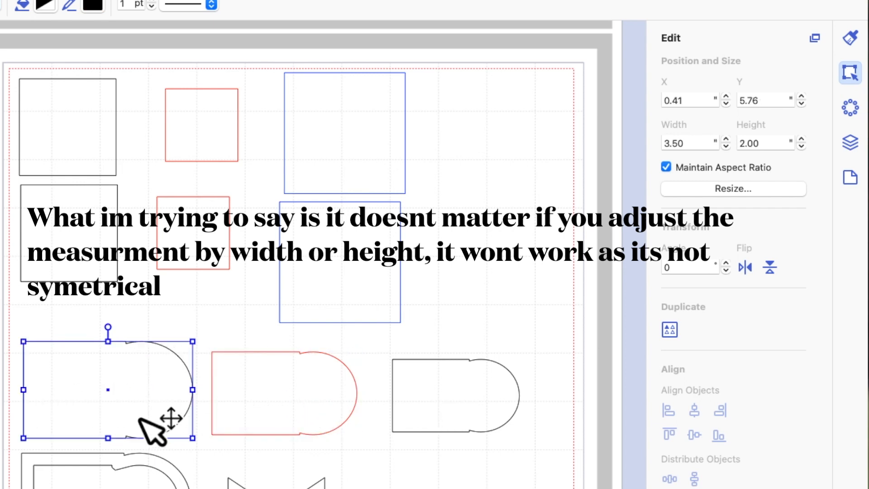
click(332, 415)
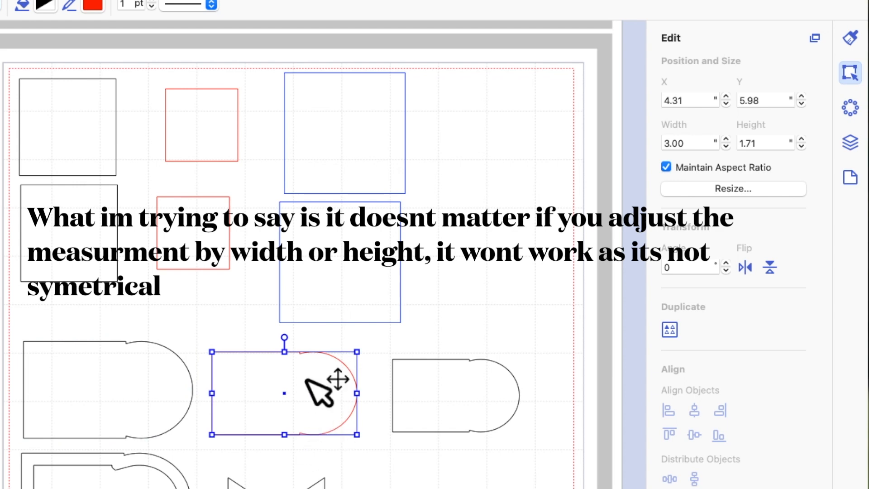
click(143, 400)
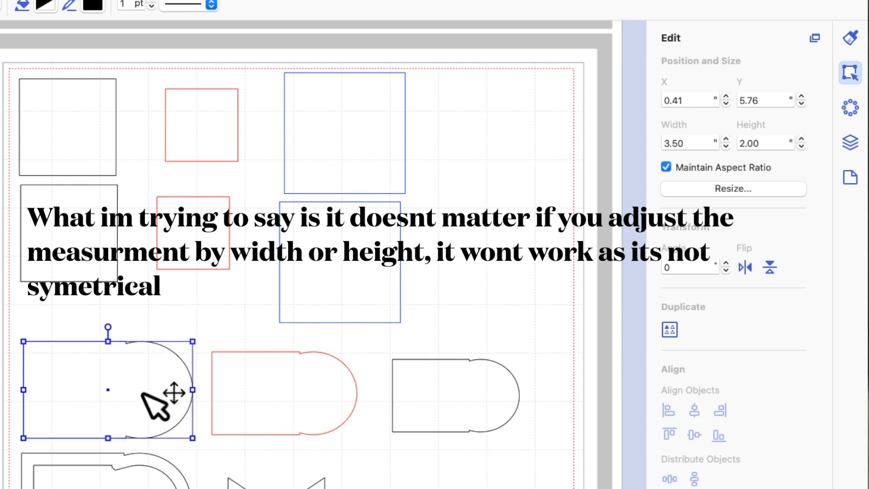
click(442, 403)
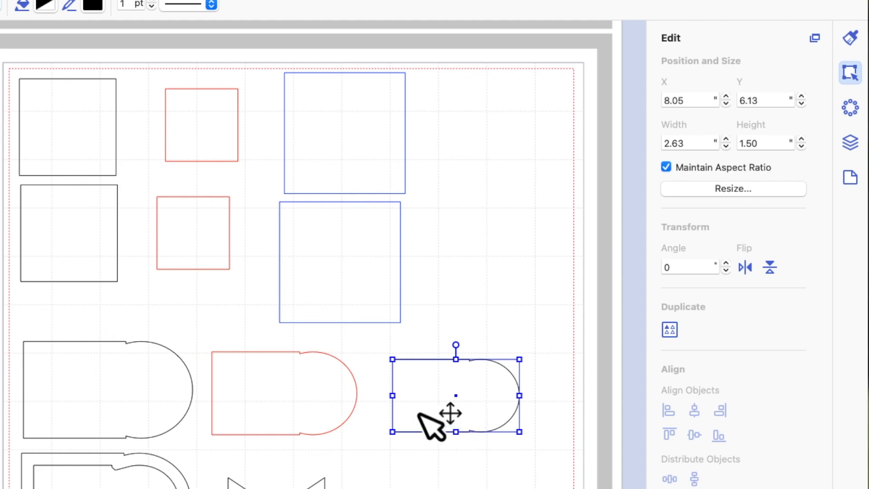
click(494, 481)
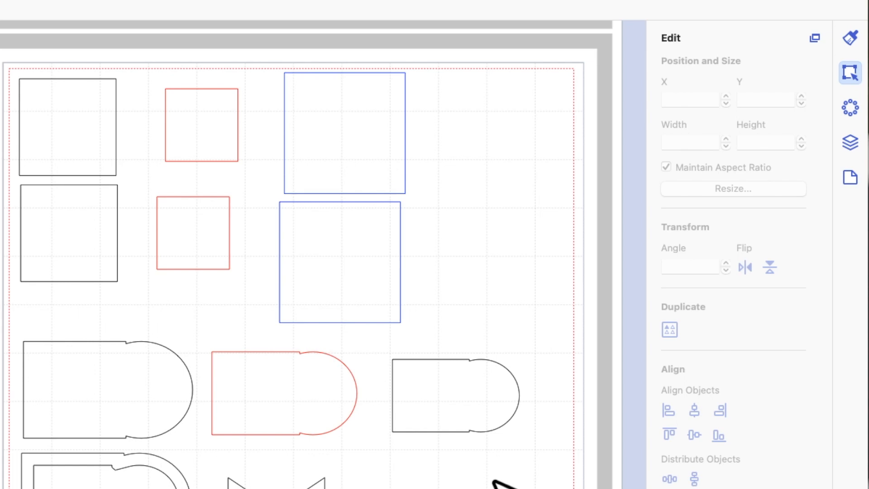
Examine the width and height of the squares in the upper row
click(317, 106)
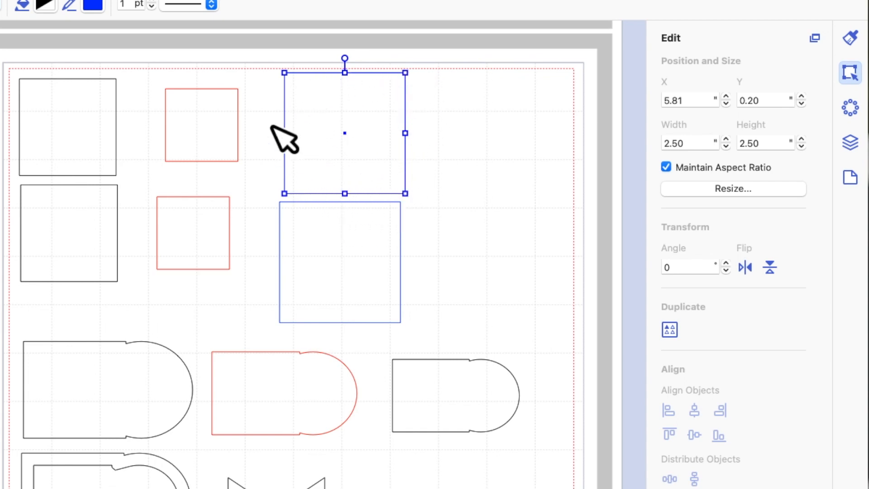
scroll(443, 128, down, 5)
scroll(442, 128, up, 5)
scroll(773, 414, down, 3)
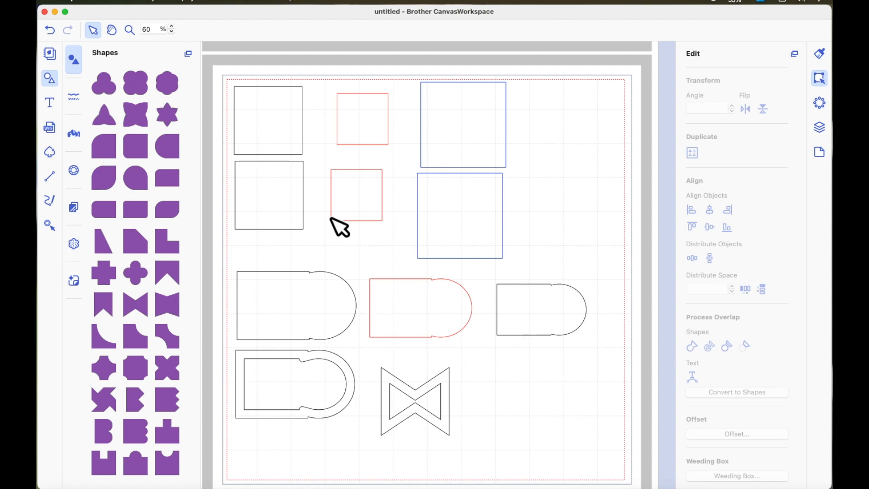
click(250, 111)
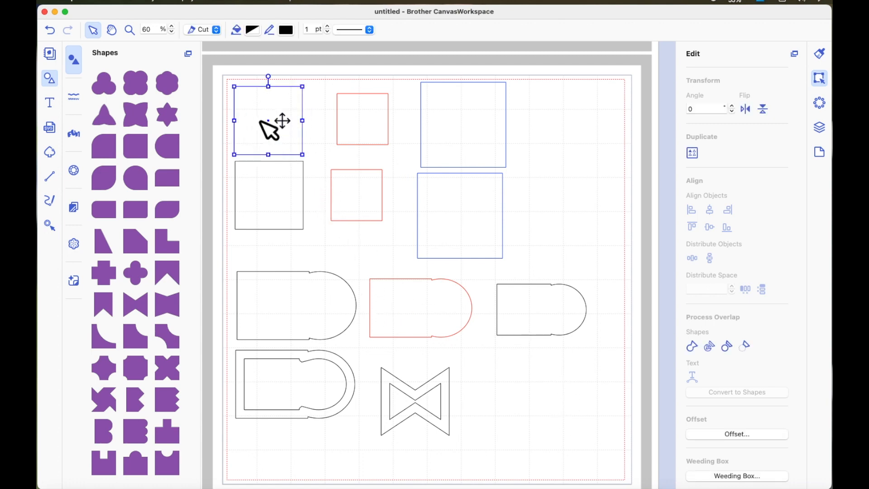
click(377, 134)
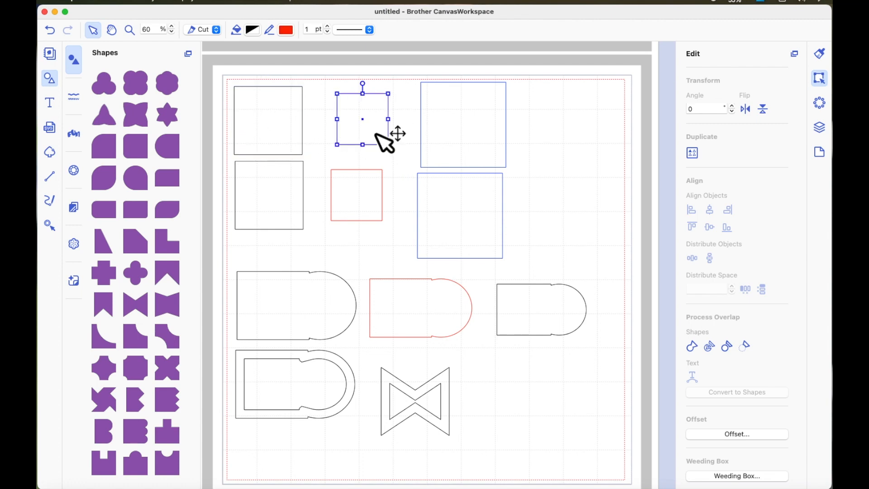
scroll(692, 167, up, 5)
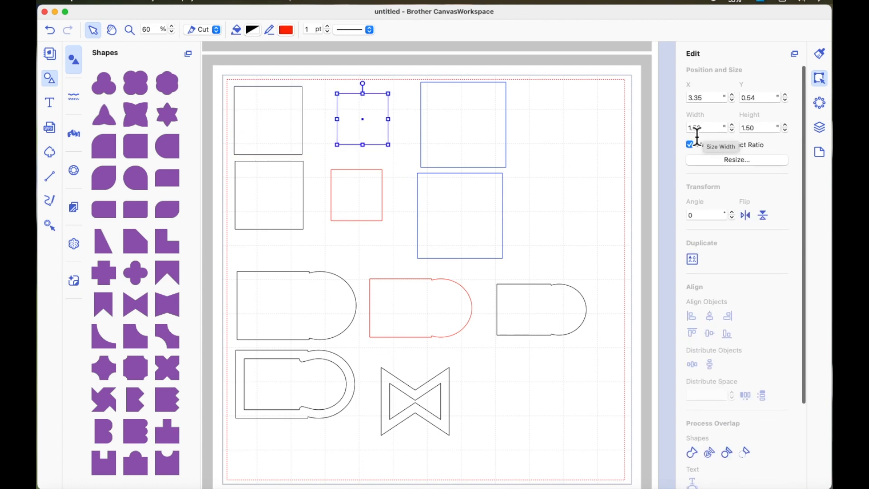